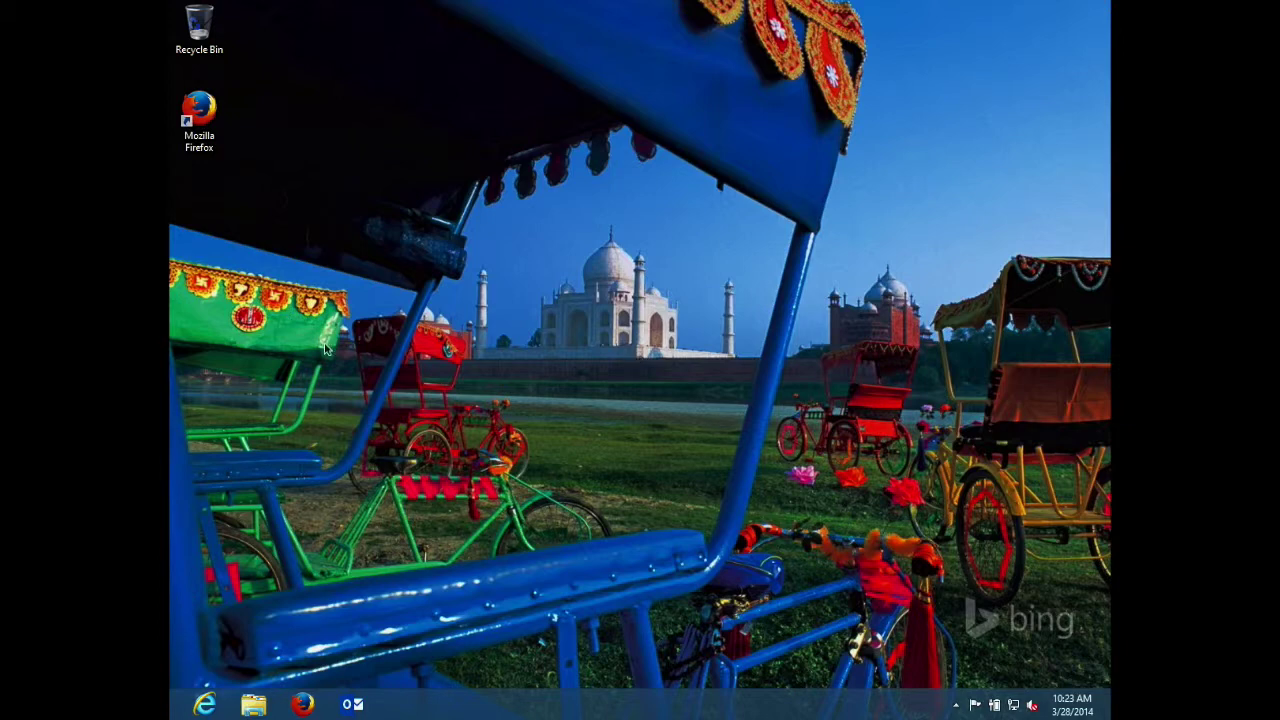
# - Launch Firefox from the taskbar
pyautogui.click(305, 704)
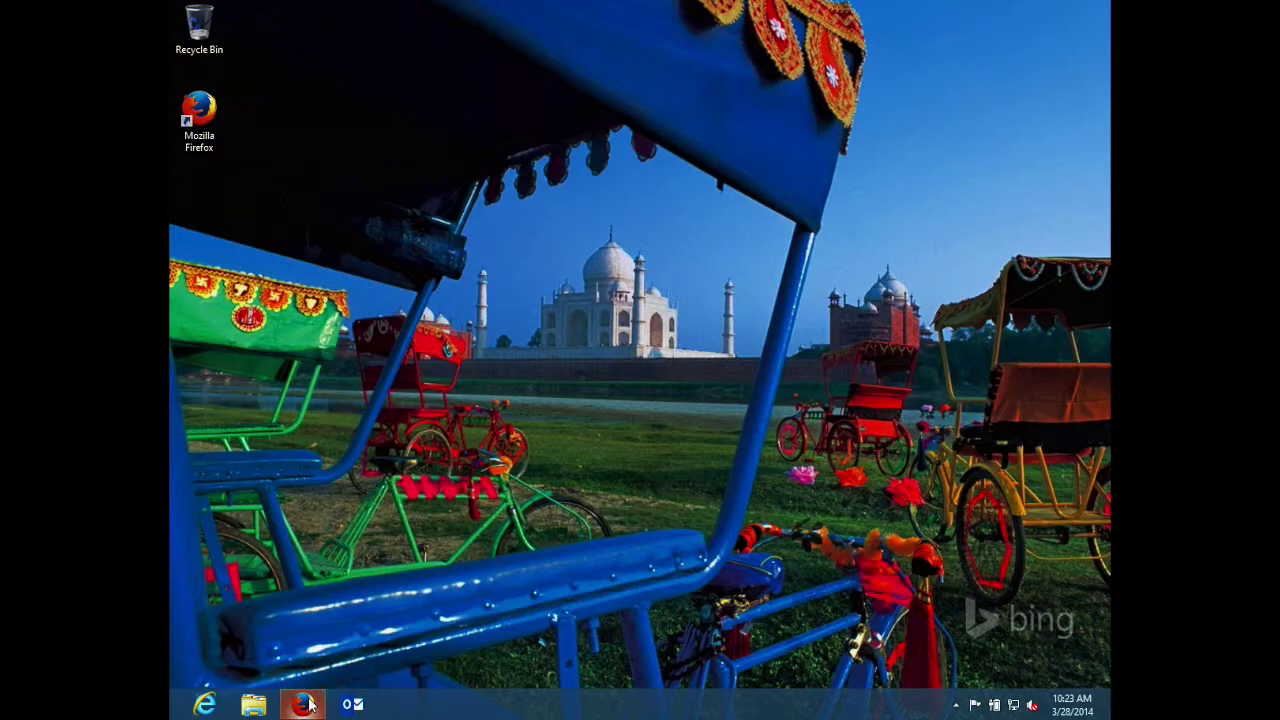
# - Go to mail.thekarchergroup.com/ng to reach the WorkForce login page
pyautogui.click(376, 32)
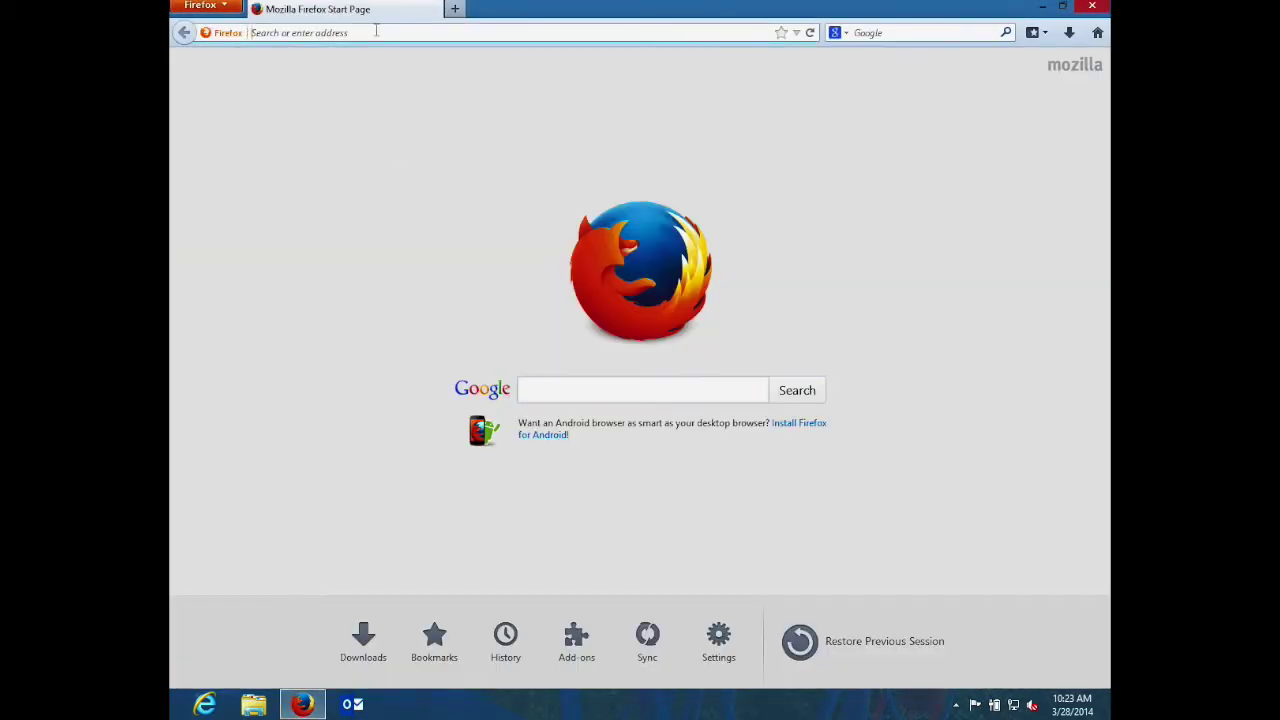
pyautogui.write('mail.thekar')
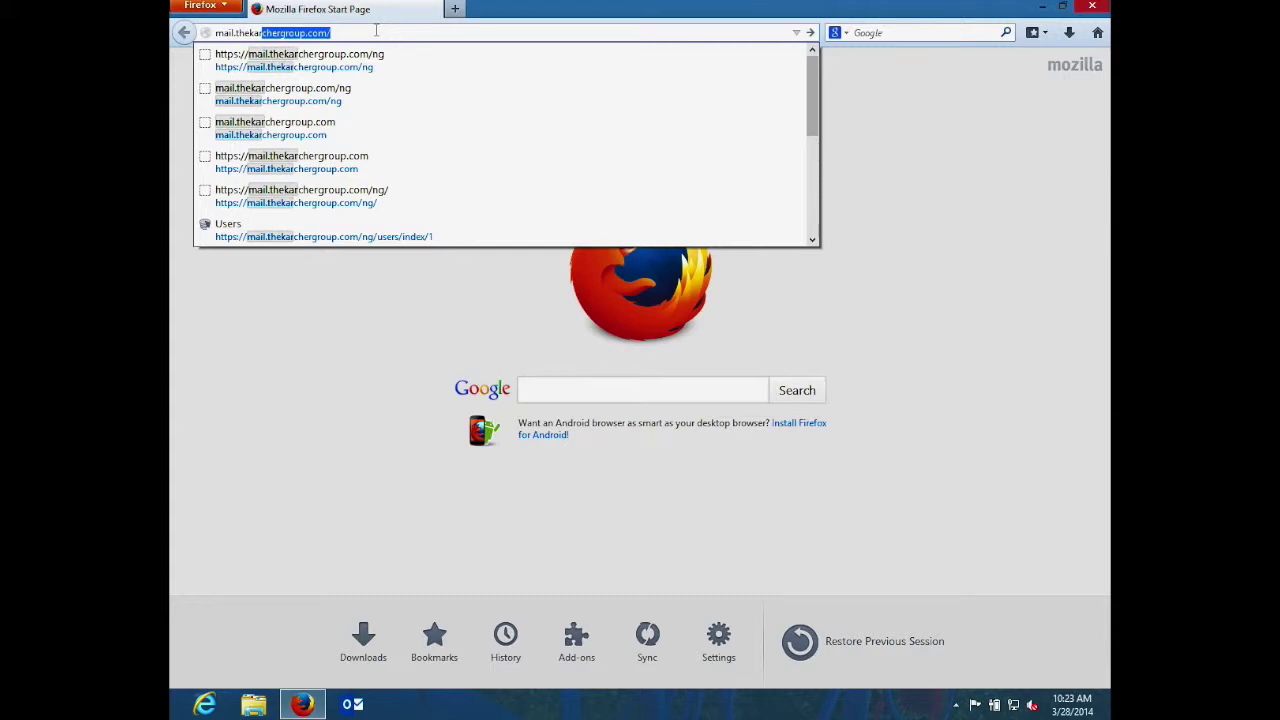
pyautogui.press('Return')
pyautogui.write('ng')
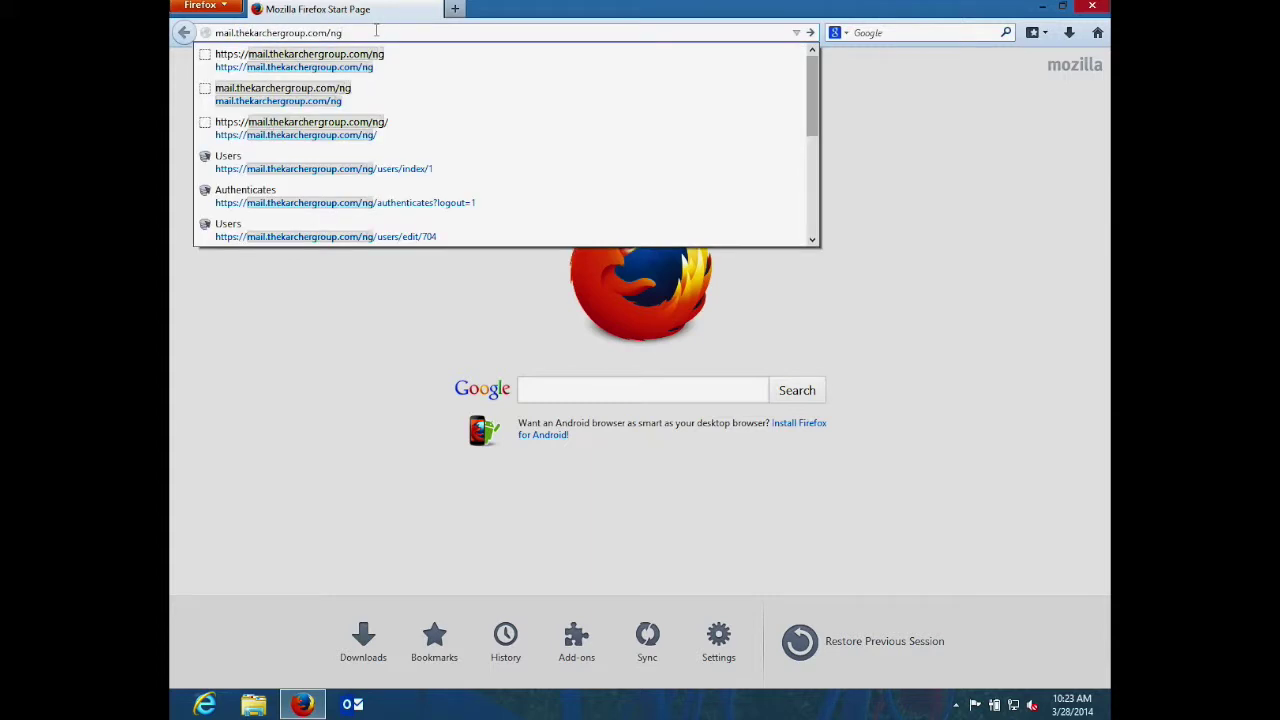
pyautogui.press('Return')
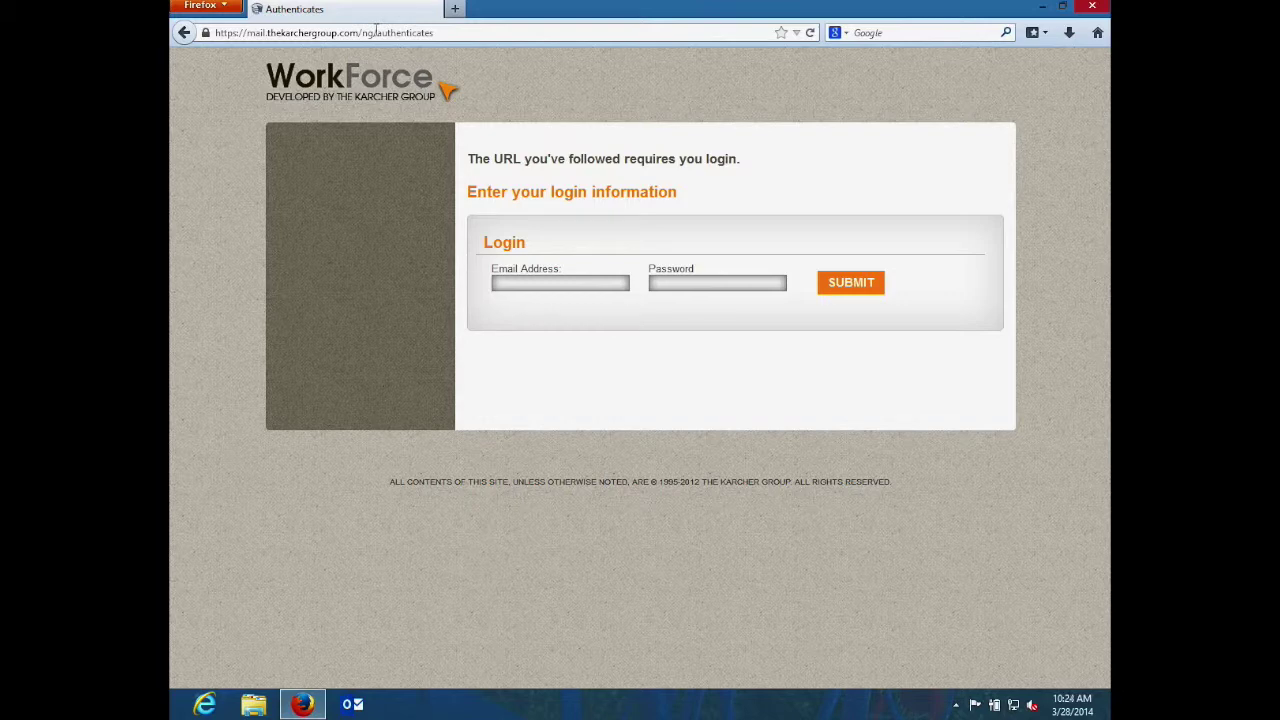
# - Sign in to WorkForce with the administrator's email address and password
pyautogui.click(583, 287)
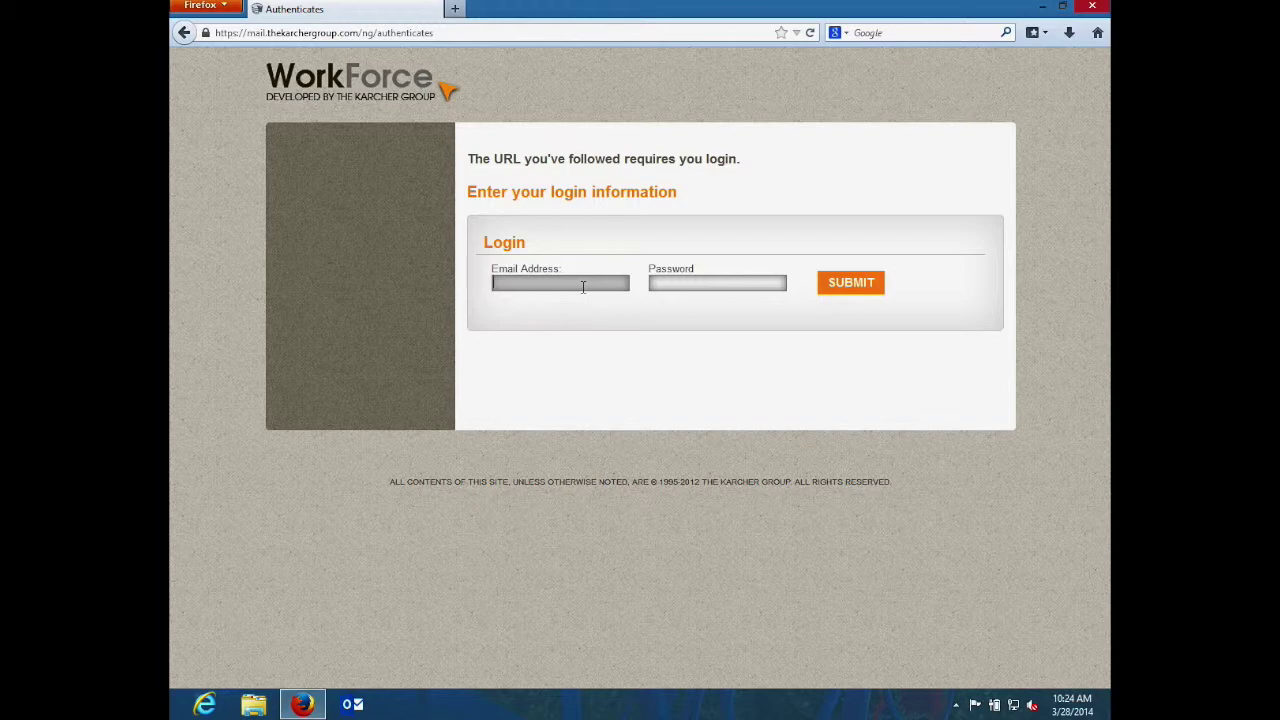
pyautogui.press('Tab')
pyautogui.write('********')
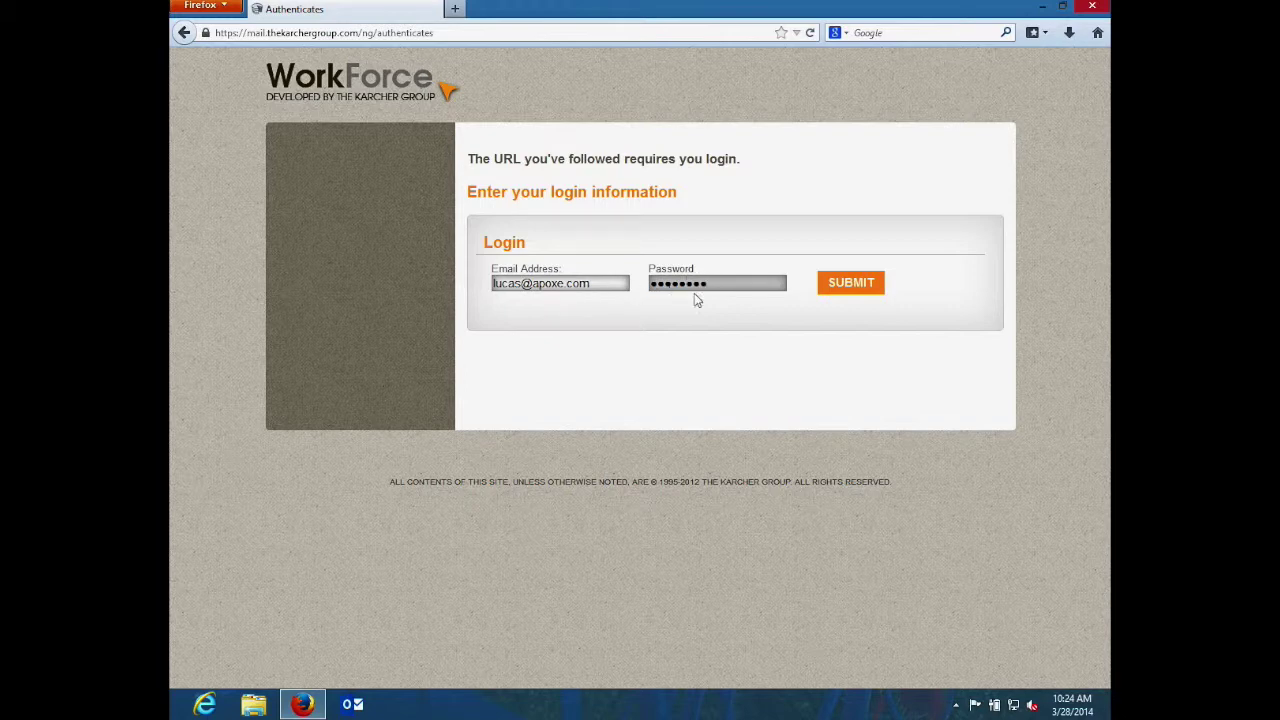
pyautogui.click(835, 288)
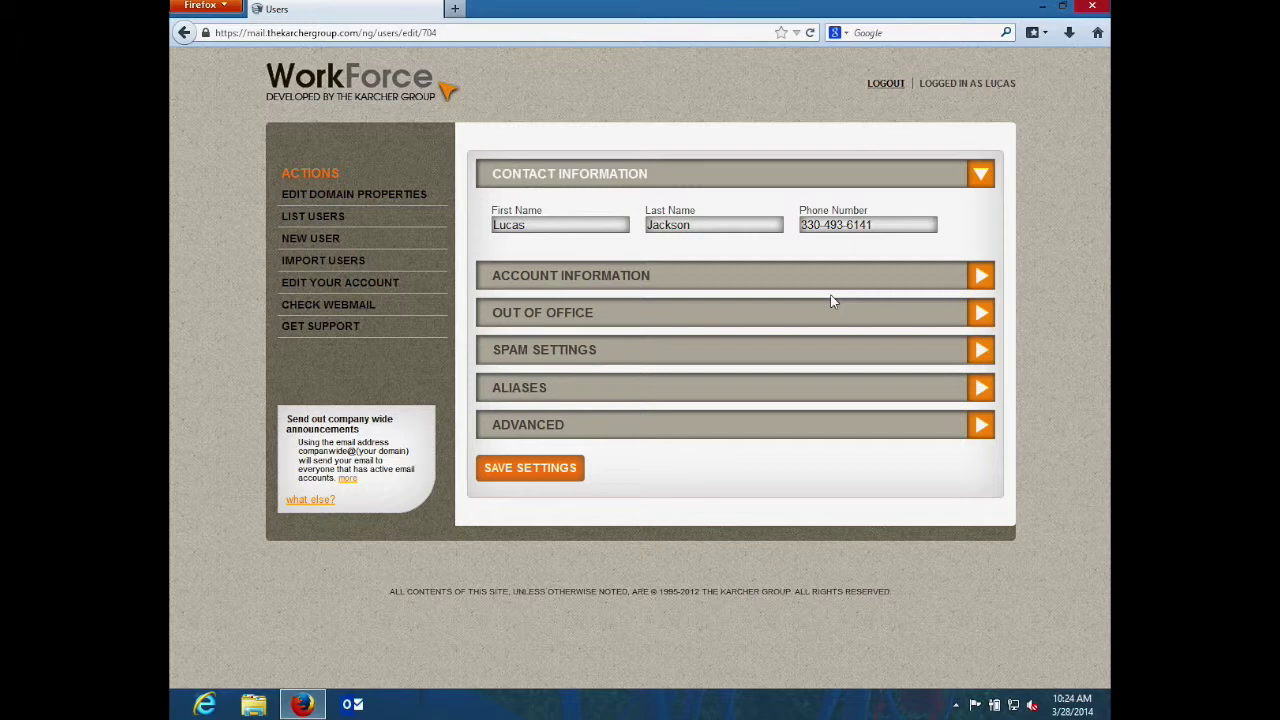
# - Expand Account Information, Out of Office and Spam Settings to review the account's options
pyautogui.click(831, 286)
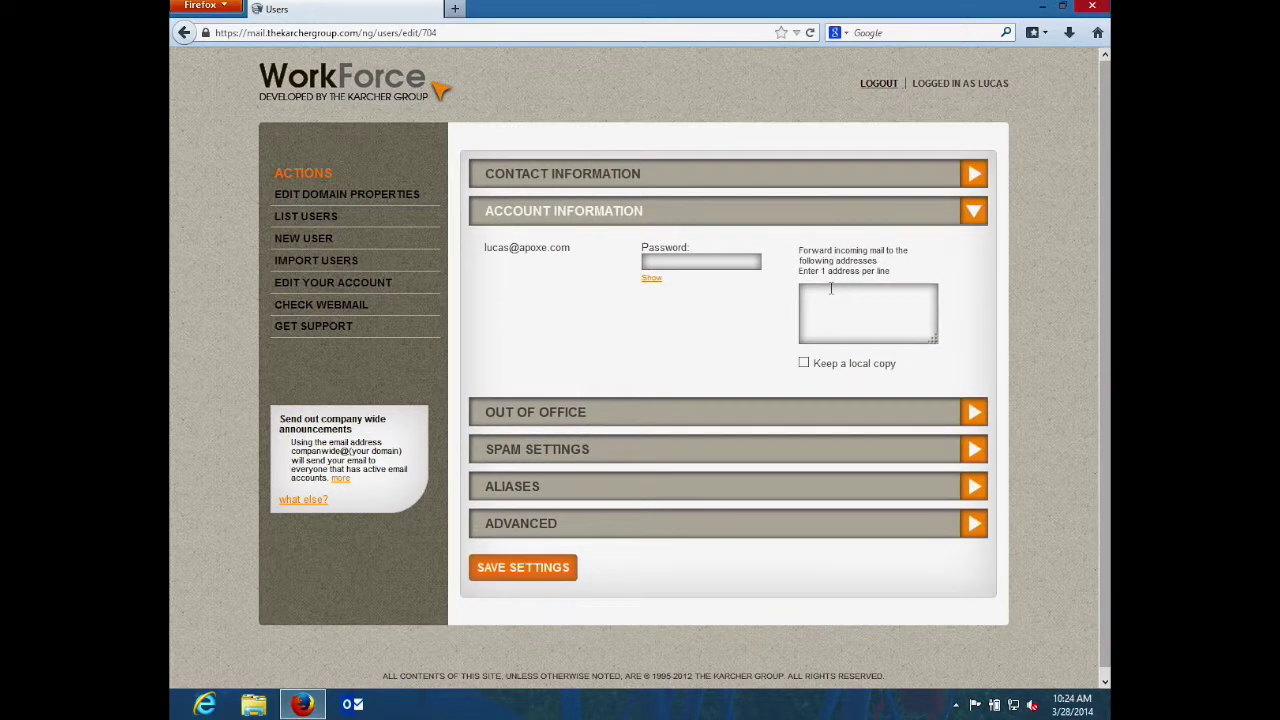
pyautogui.click(717, 259)
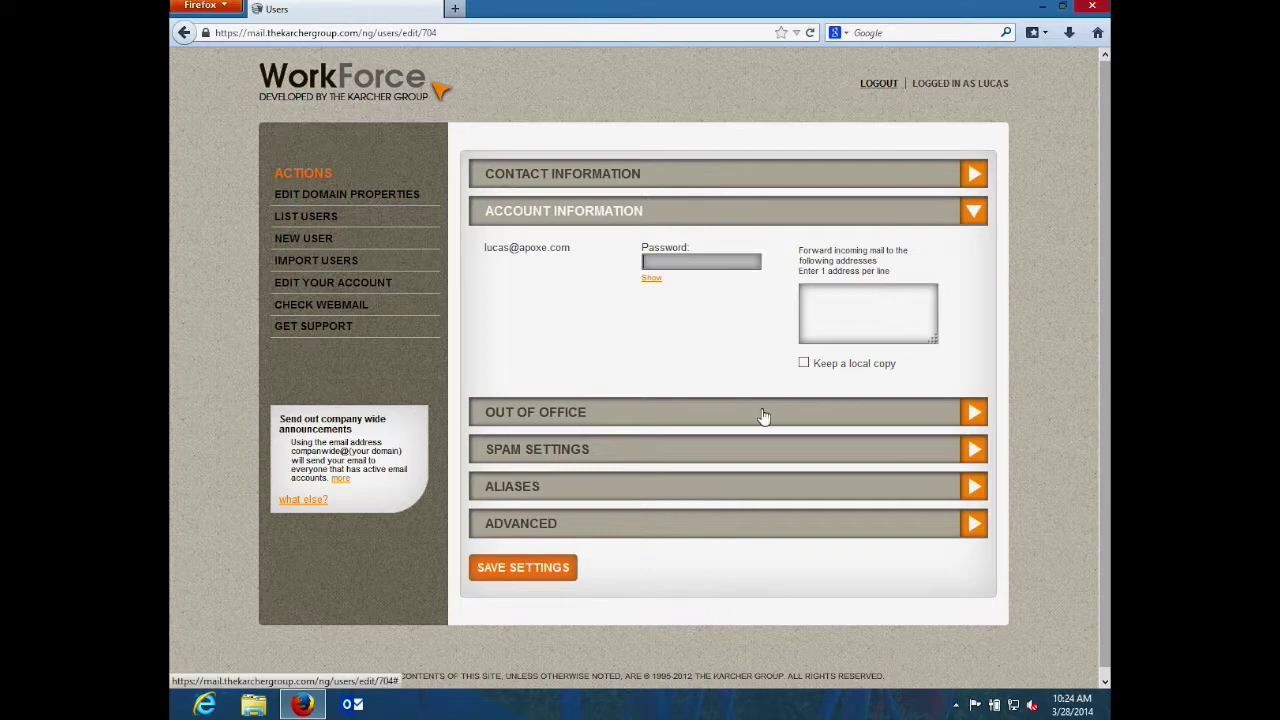
pyautogui.click(763, 414)
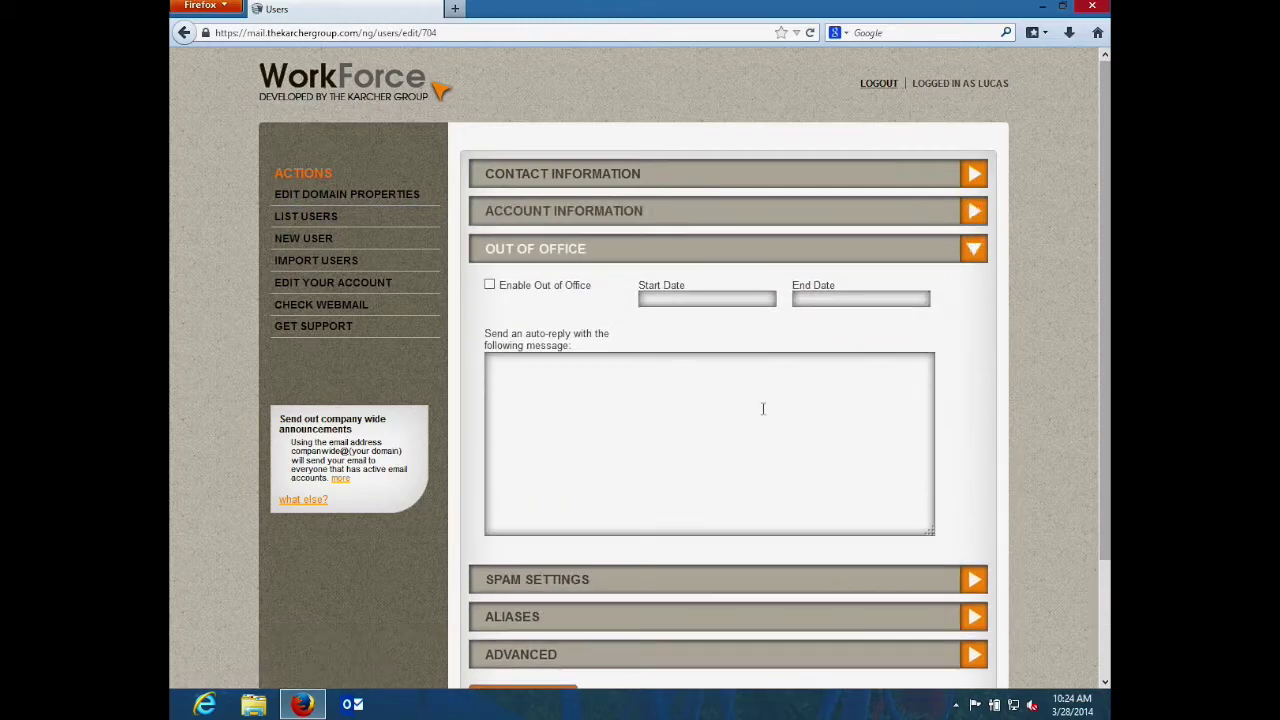
pyautogui.click(772, 585)
pyautogui.scroll(-2, 772, 585)
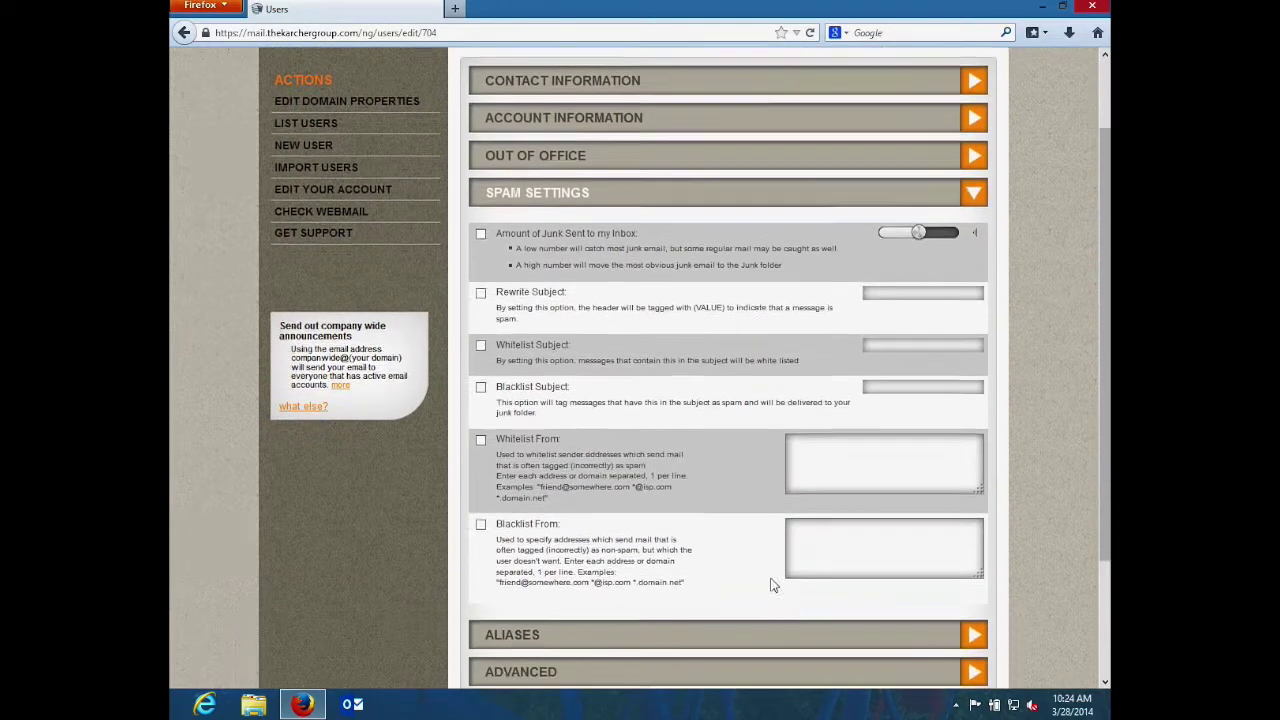
pyautogui.scroll(-2, 770, 585)
pyautogui.click(767, 562)
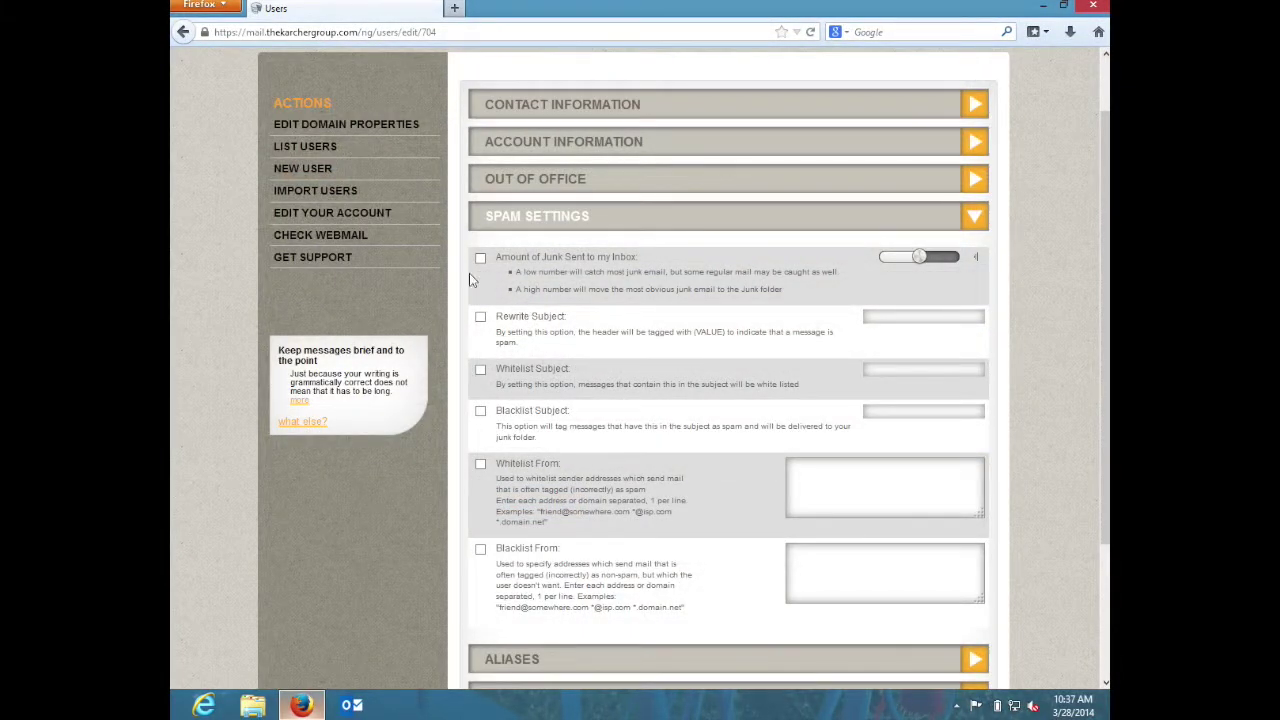
# - Start a new user and confirm its chosen apoxe.com user name is available
pyautogui.click(373, 183)
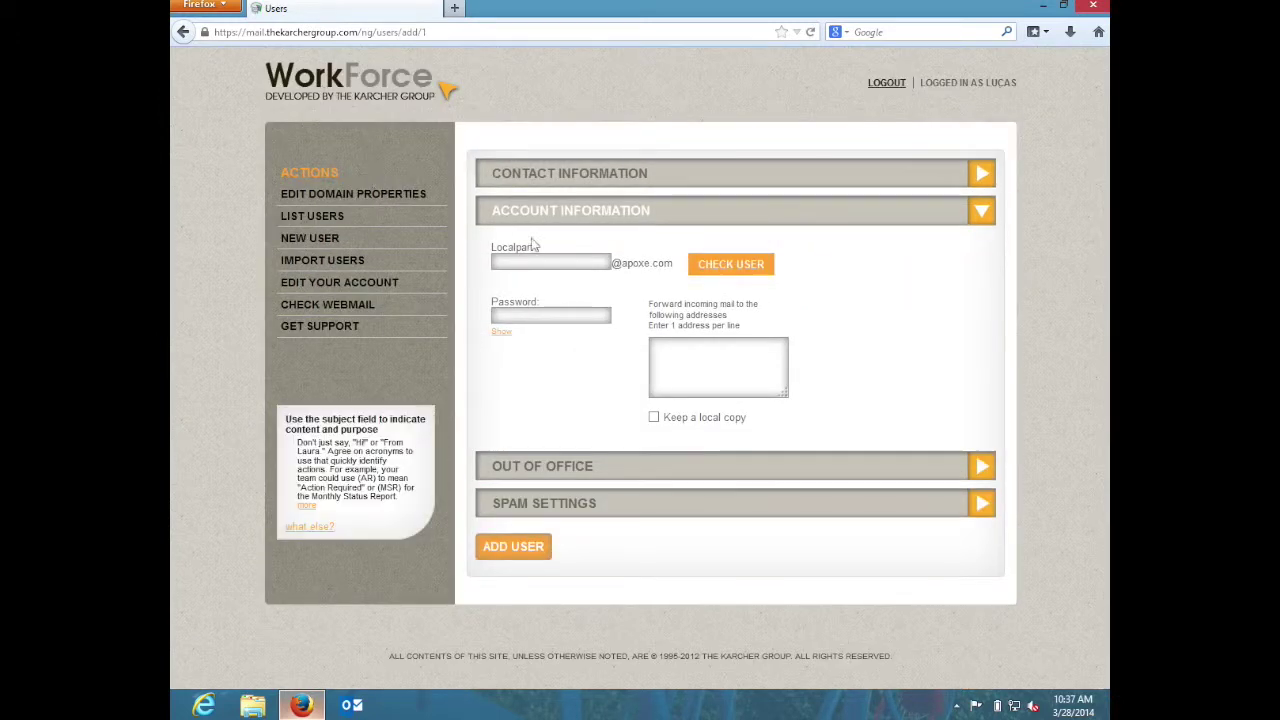
pyautogui.click(538, 261)
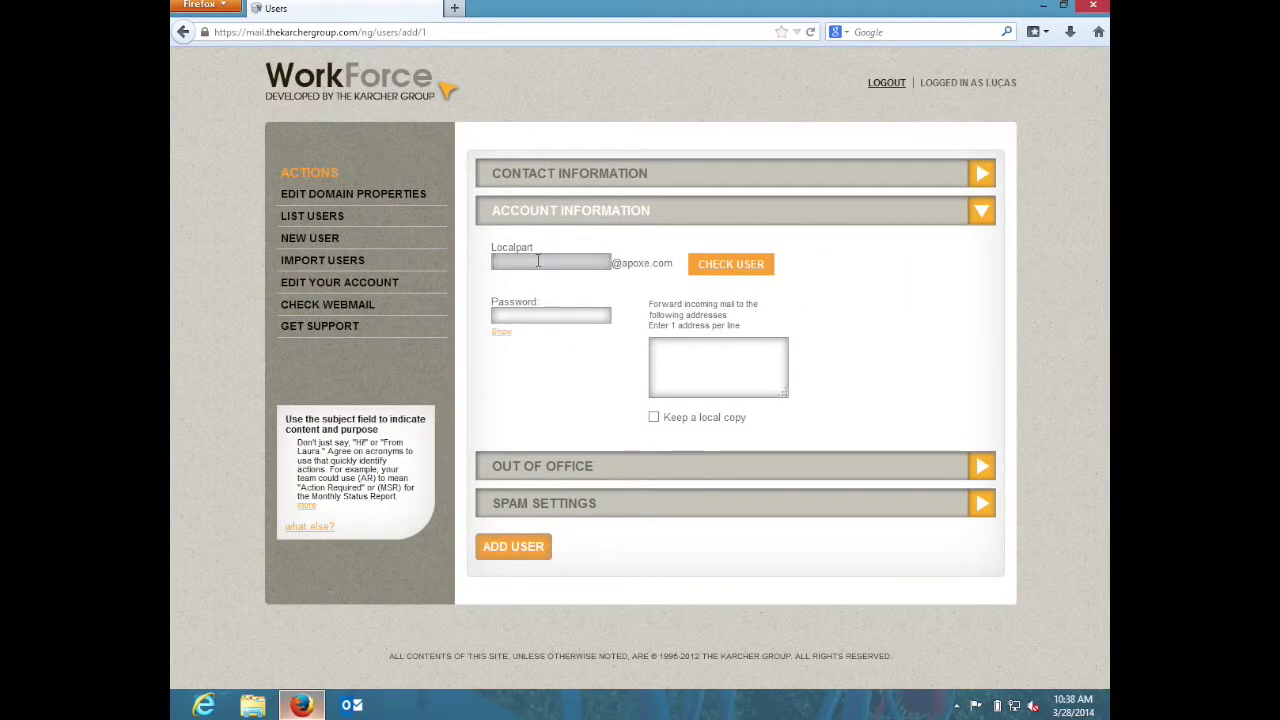
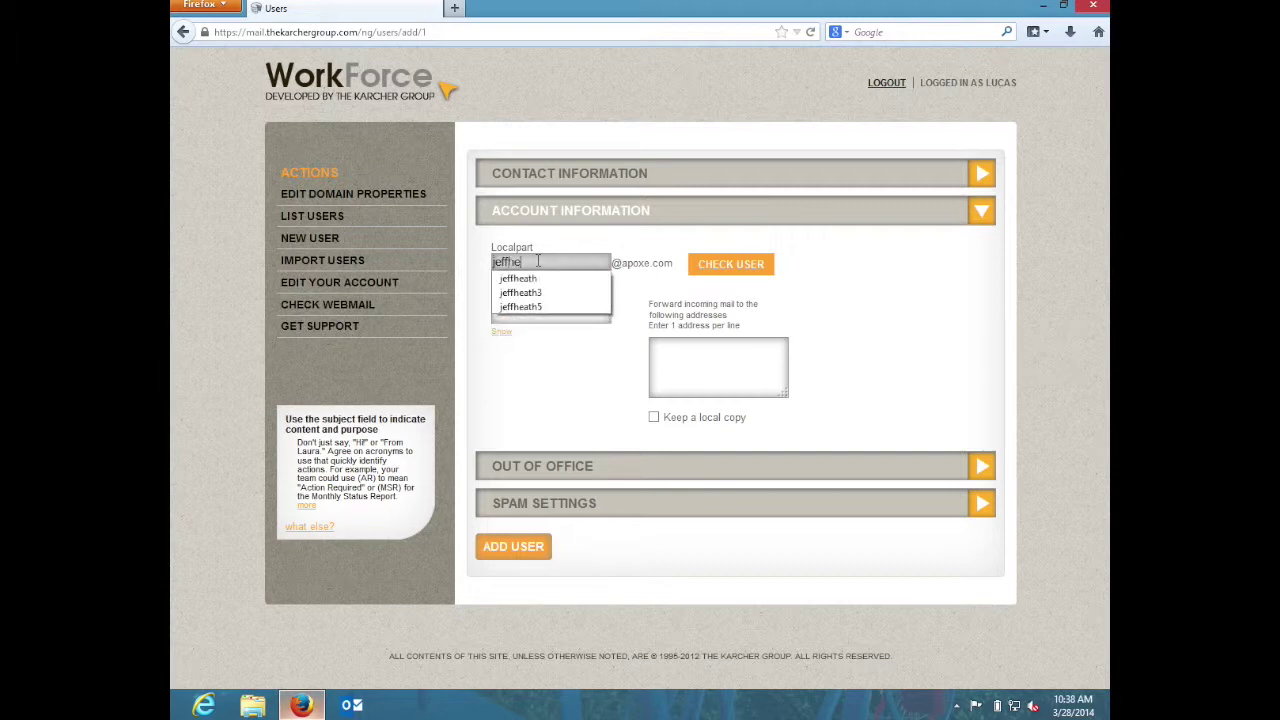
pyautogui.click(816, 307)
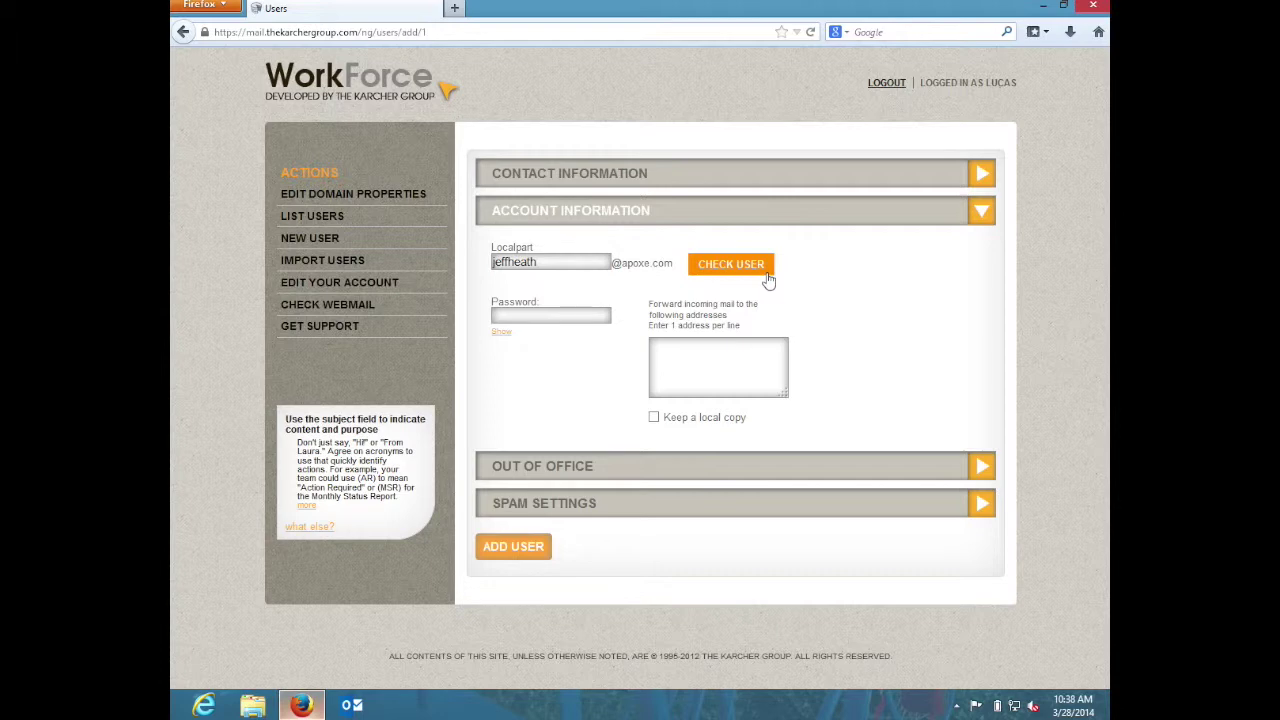
pyautogui.click(768, 276)
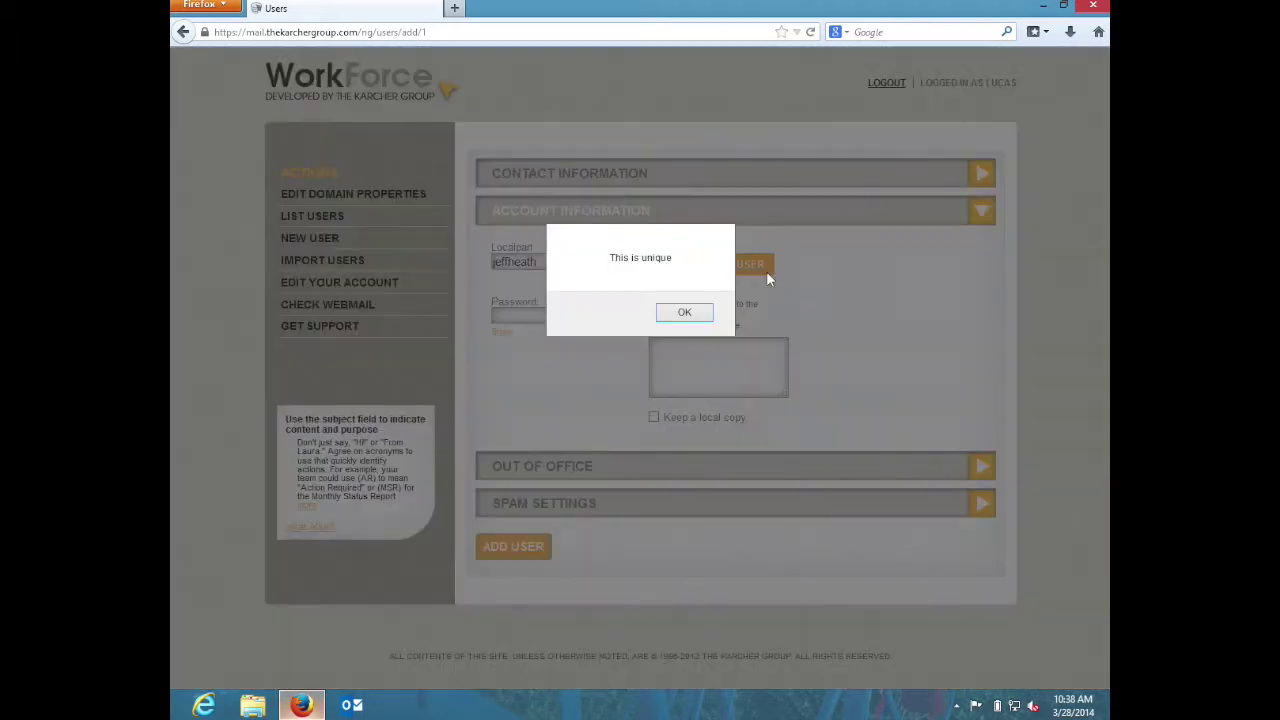
pyautogui.click(684, 313)
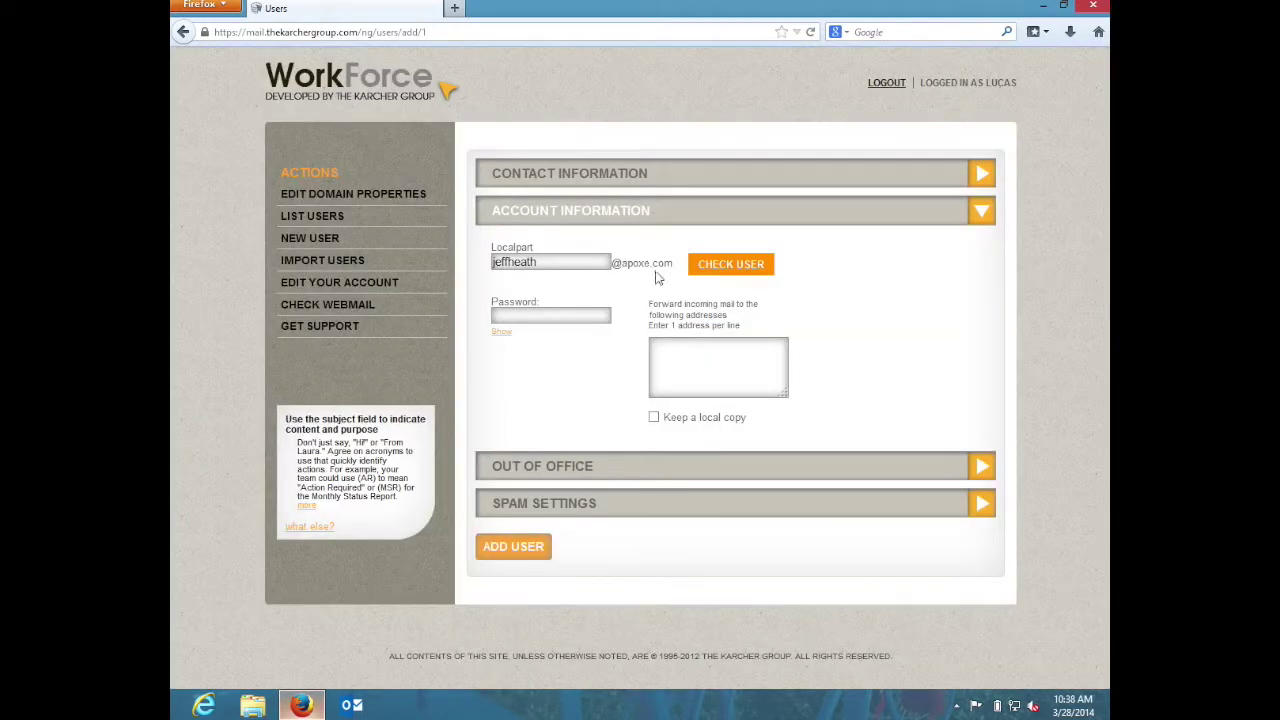
# - Give the new user a password and add it to the domain
pyautogui.click(558, 313)
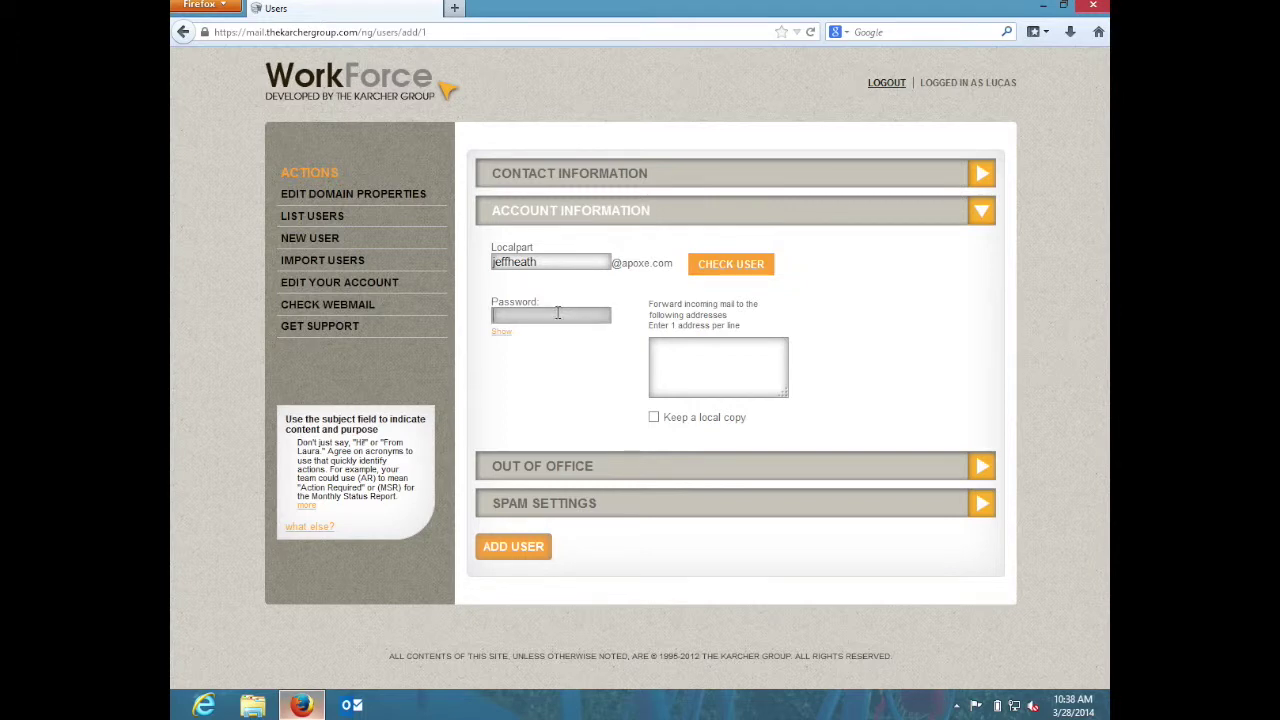
pyautogui.write('********')
pyautogui.click(537, 545)
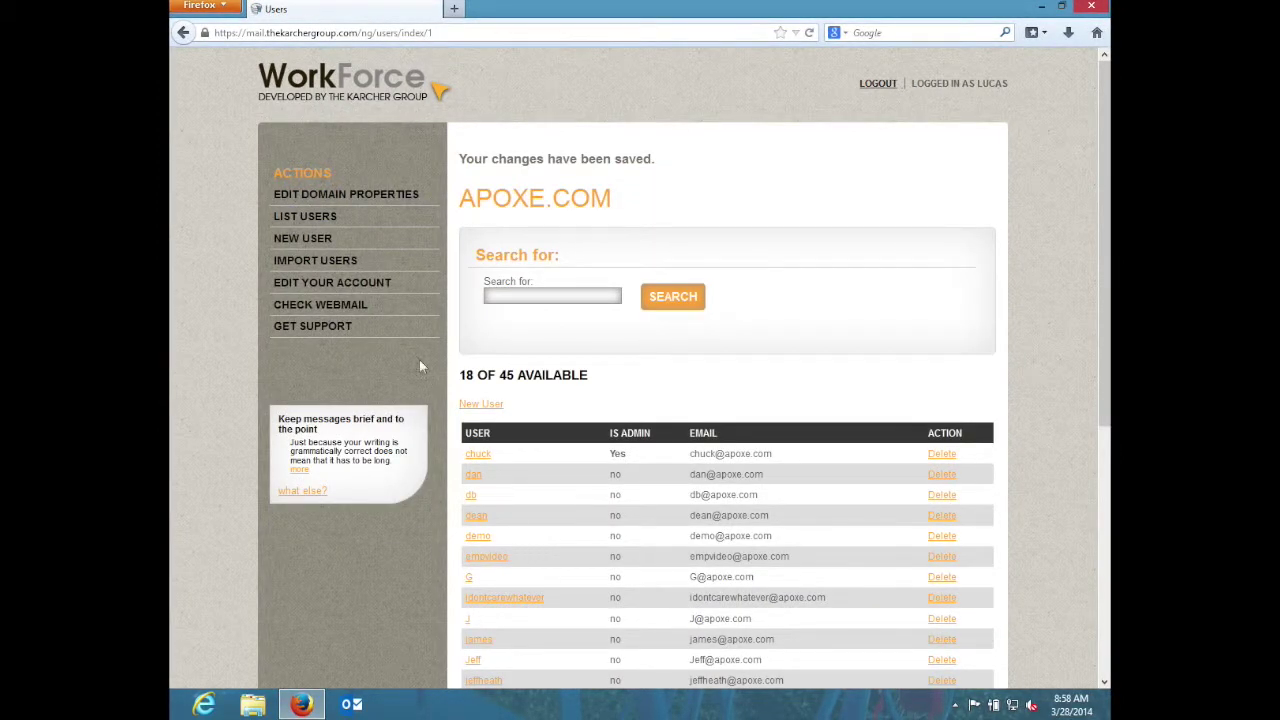
# - Reload the apoxe.com user list and scroll through the accounts
pyautogui.click(340, 228)
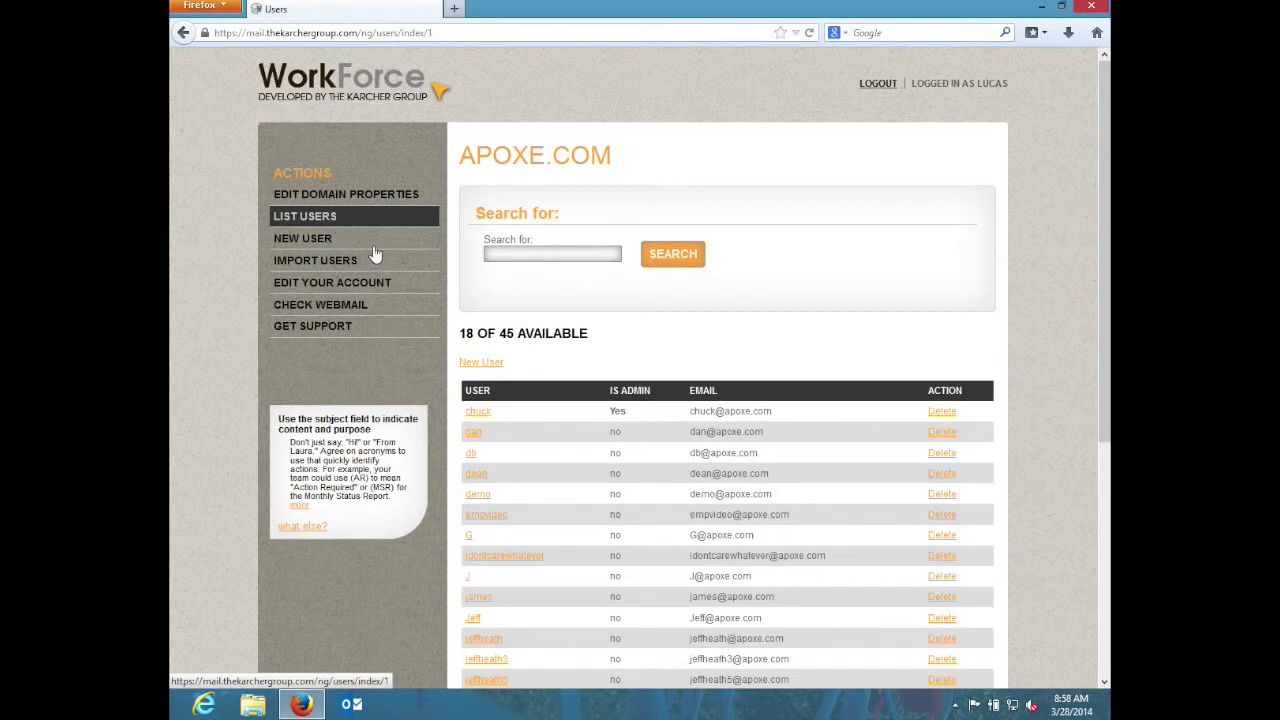
pyautogui.scroll(-2, 566, 410)
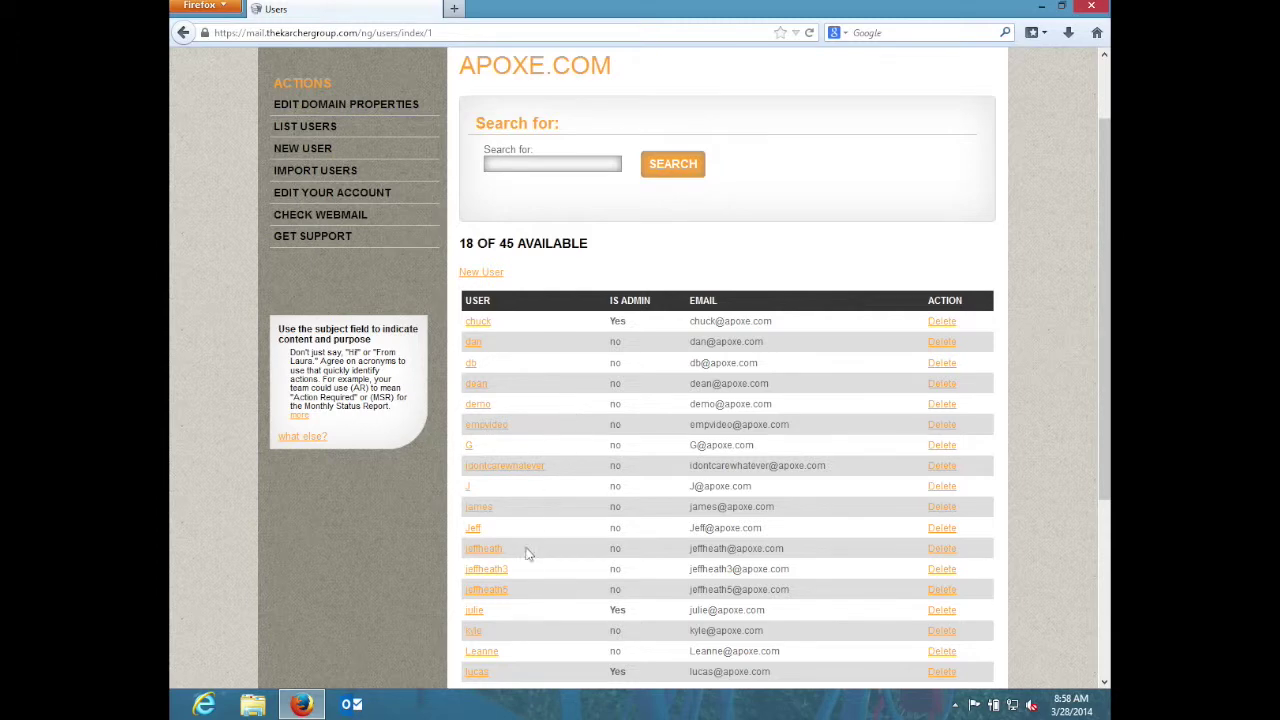
# - Set and save a new password for the similarly named test account, then open domain settings
pyautogui.click(500, 590)
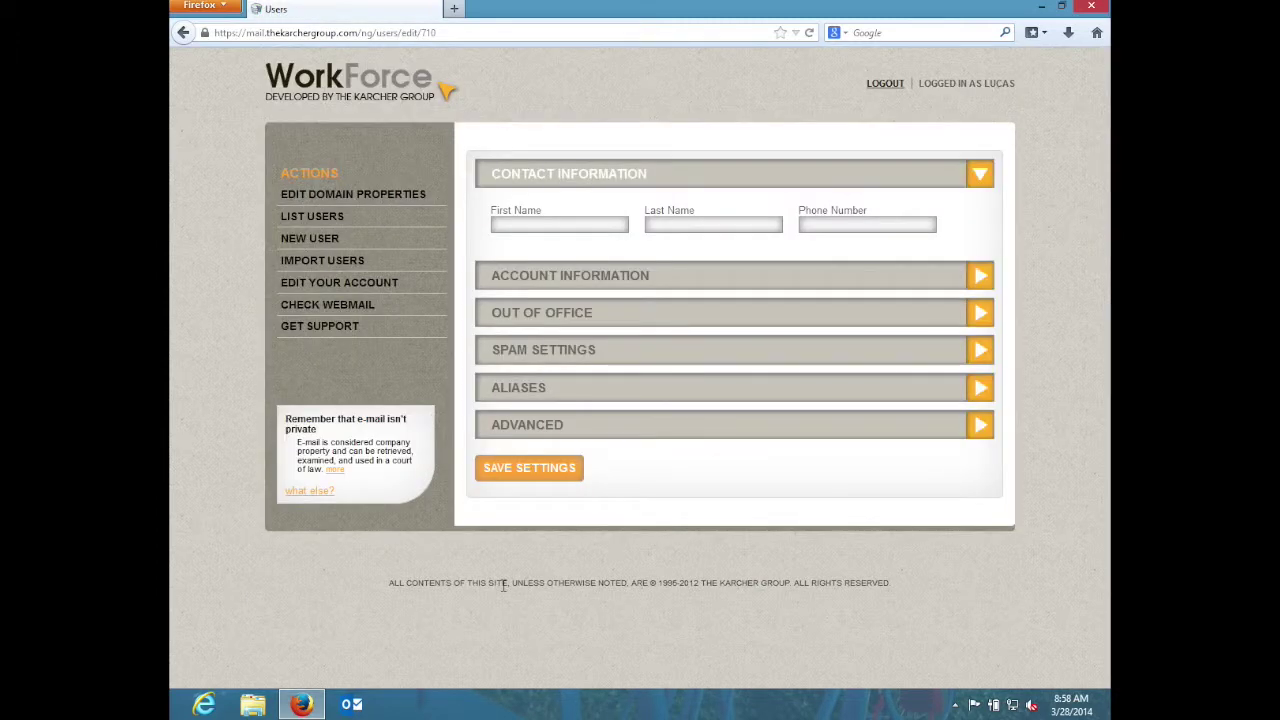
pyautogui.click(553, 280)
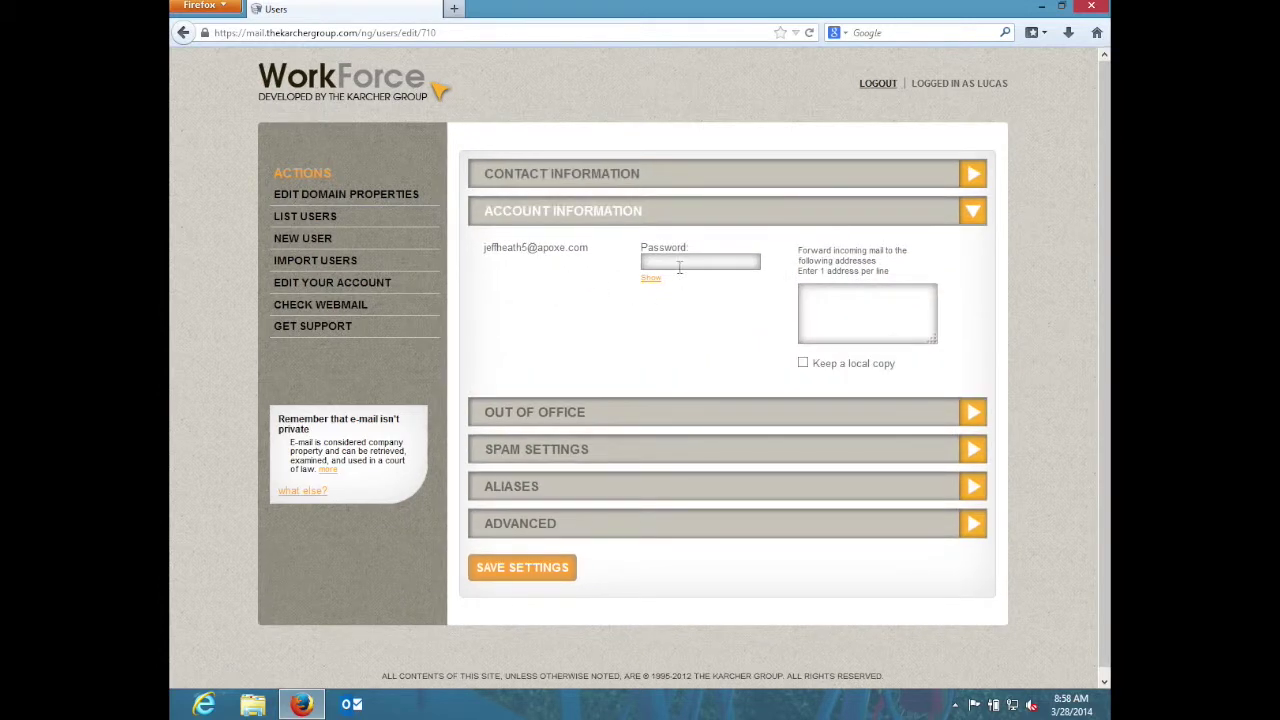
pyautogui.click(680, 266)
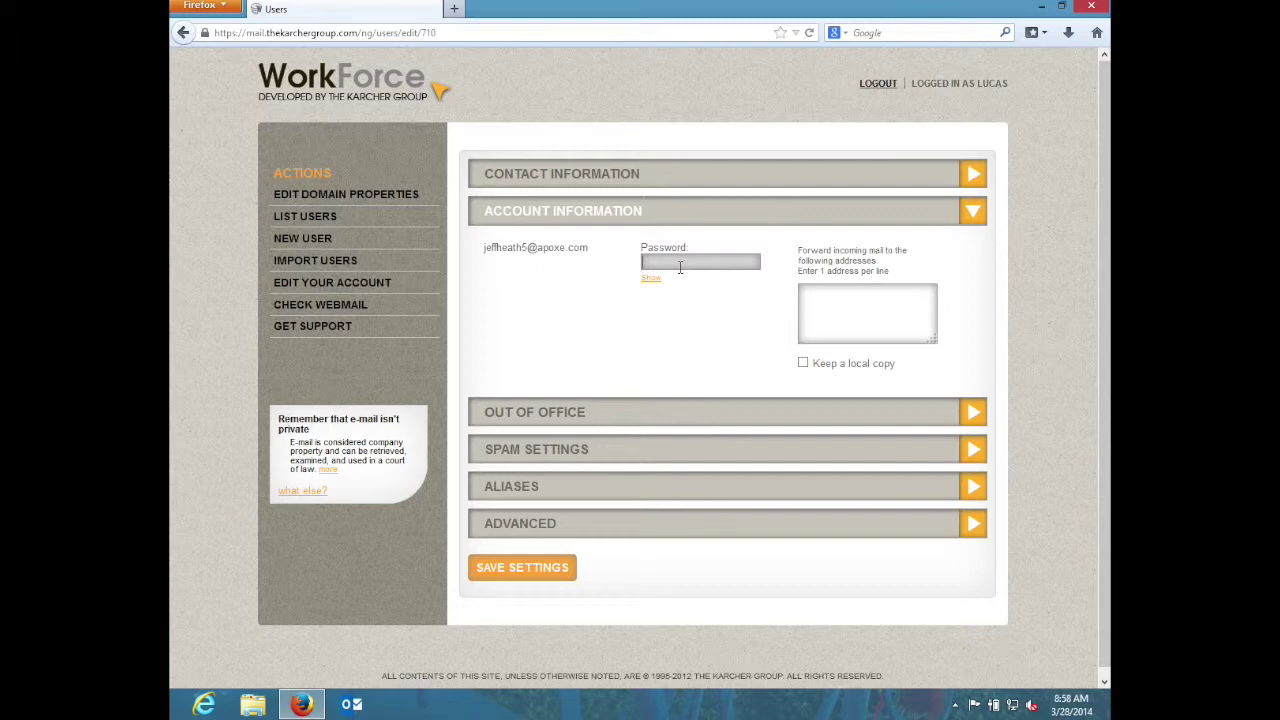
pyautogui.write('•••••••••')
pyautogui.click(549, 580)
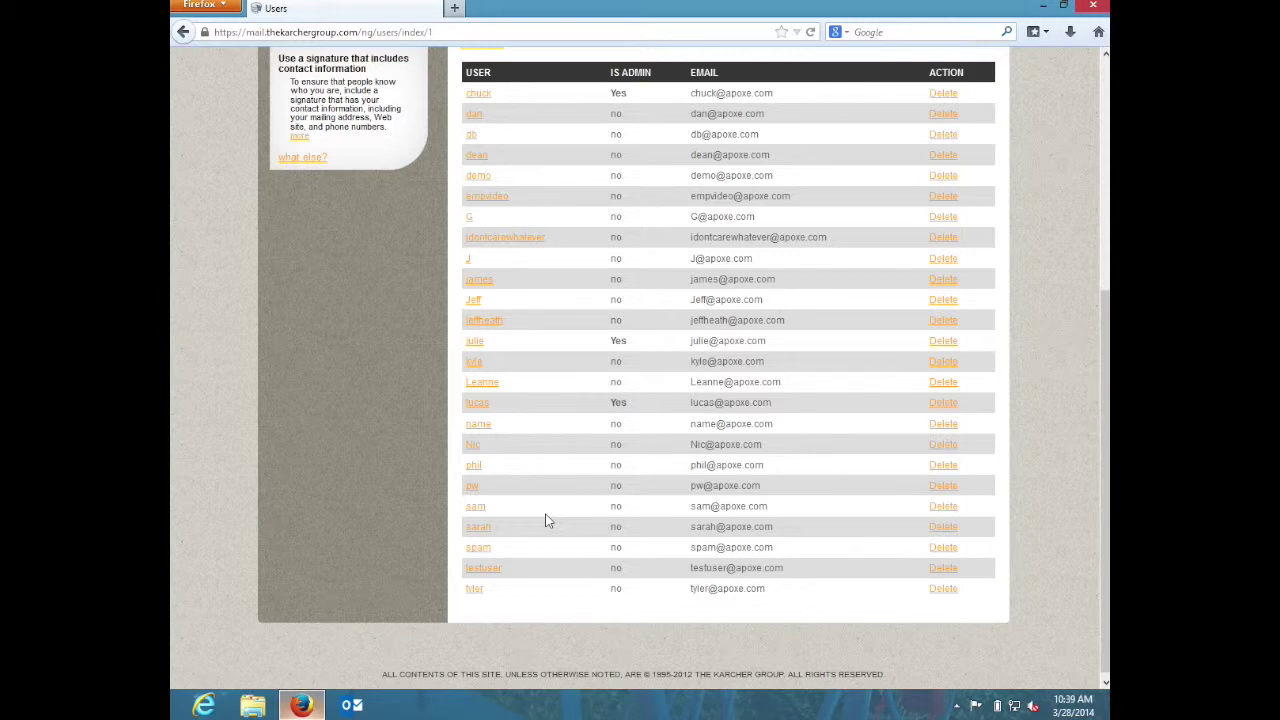
pyautogui.scroll(6, 547, 520)
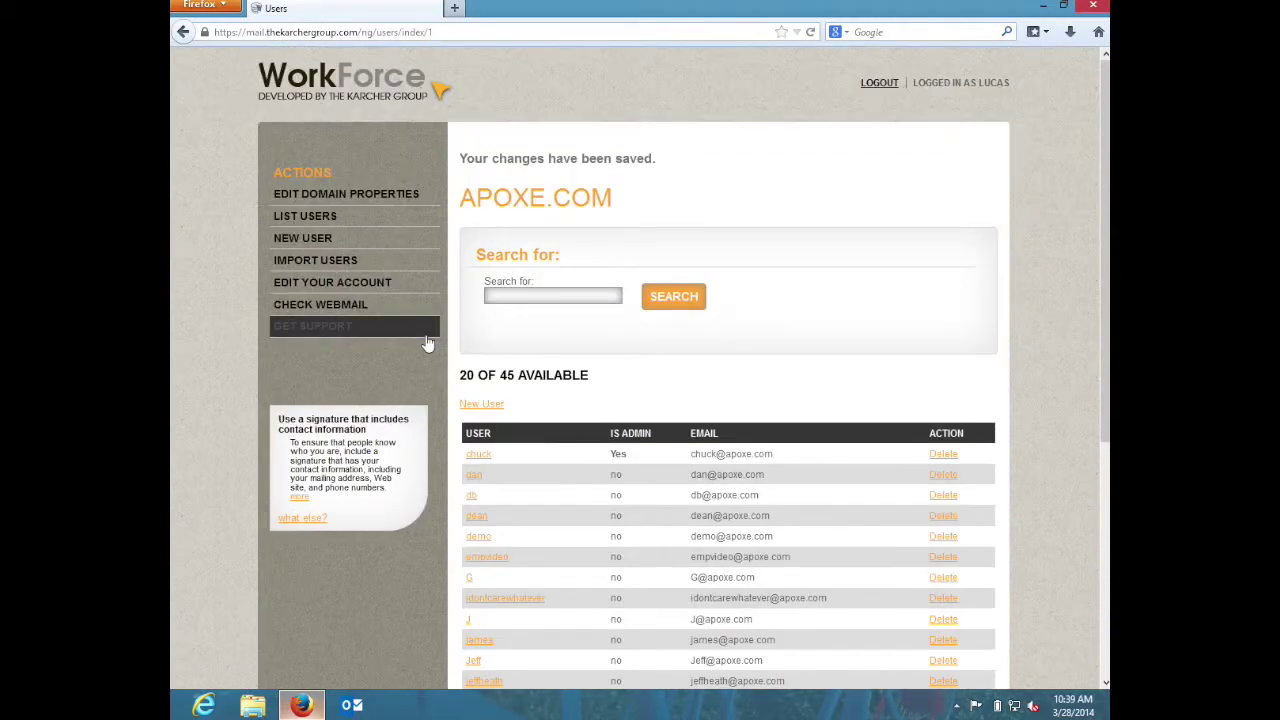
pyautogui.click(380, 207)
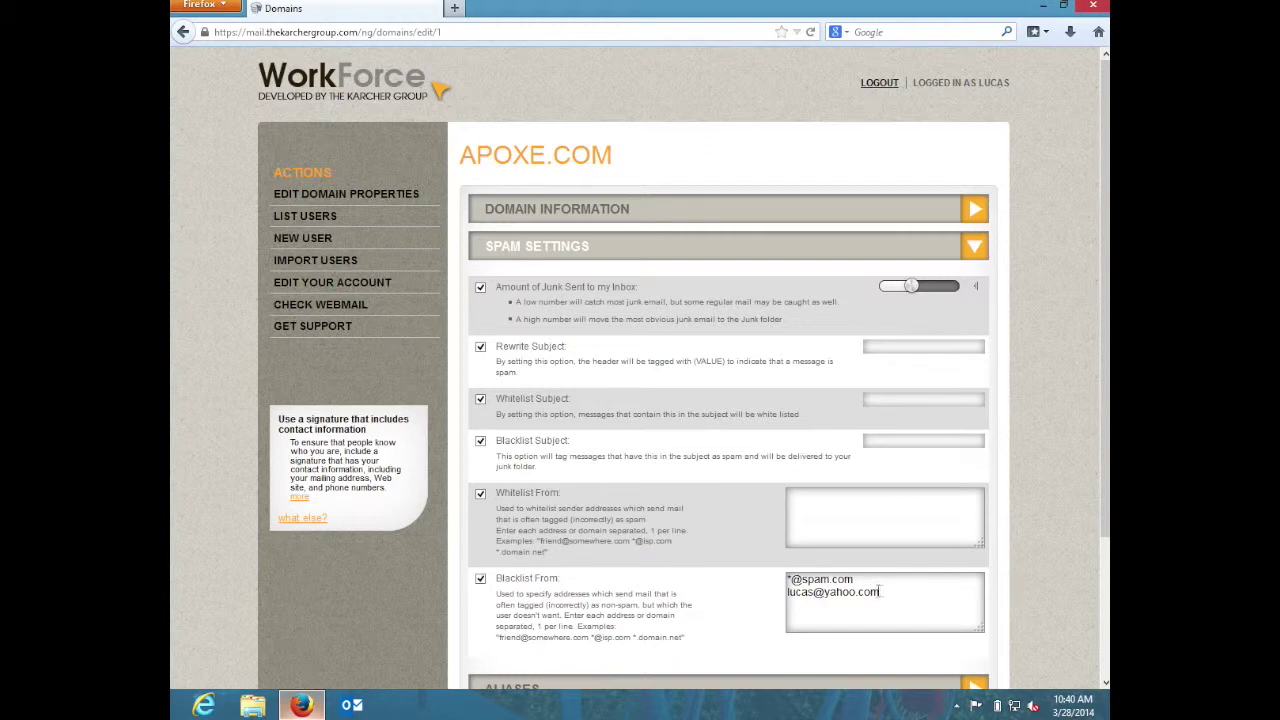
pyautogui.click(788, 580)
pyautogui.click(887, 594)
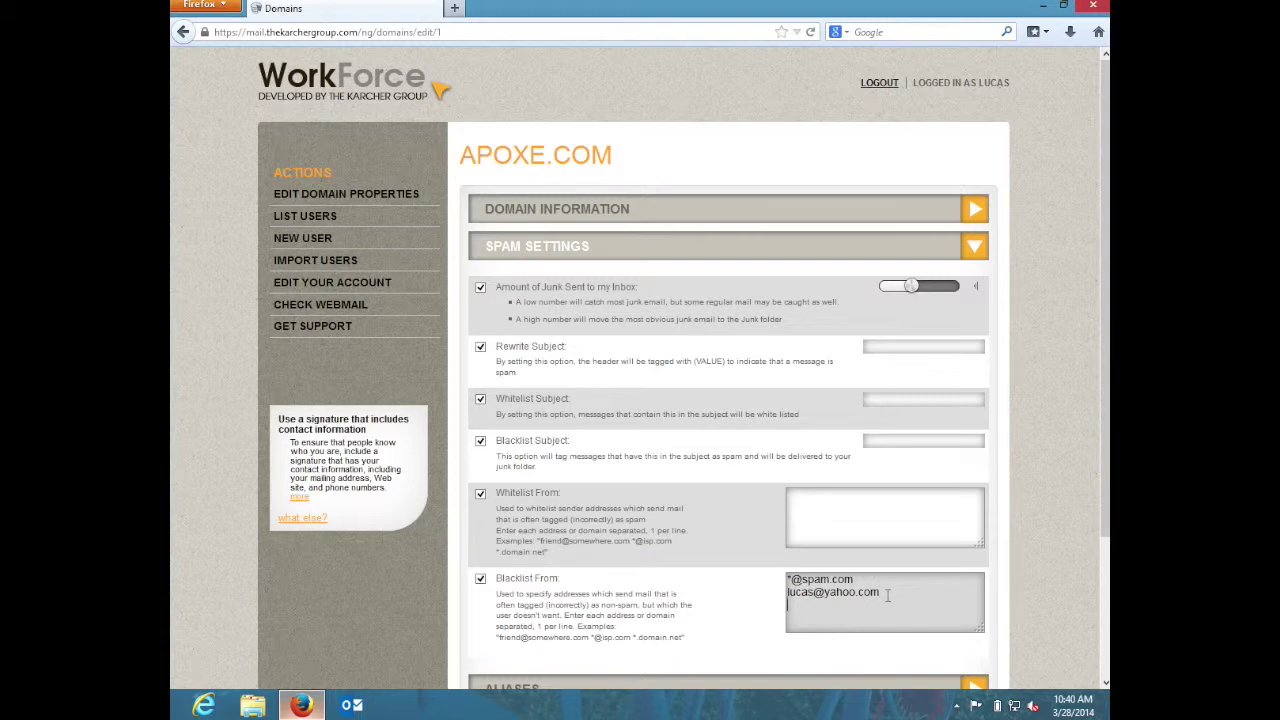
pyautogui.write('*@google.com')
pyautogui.scroll(-3, 887, 596)
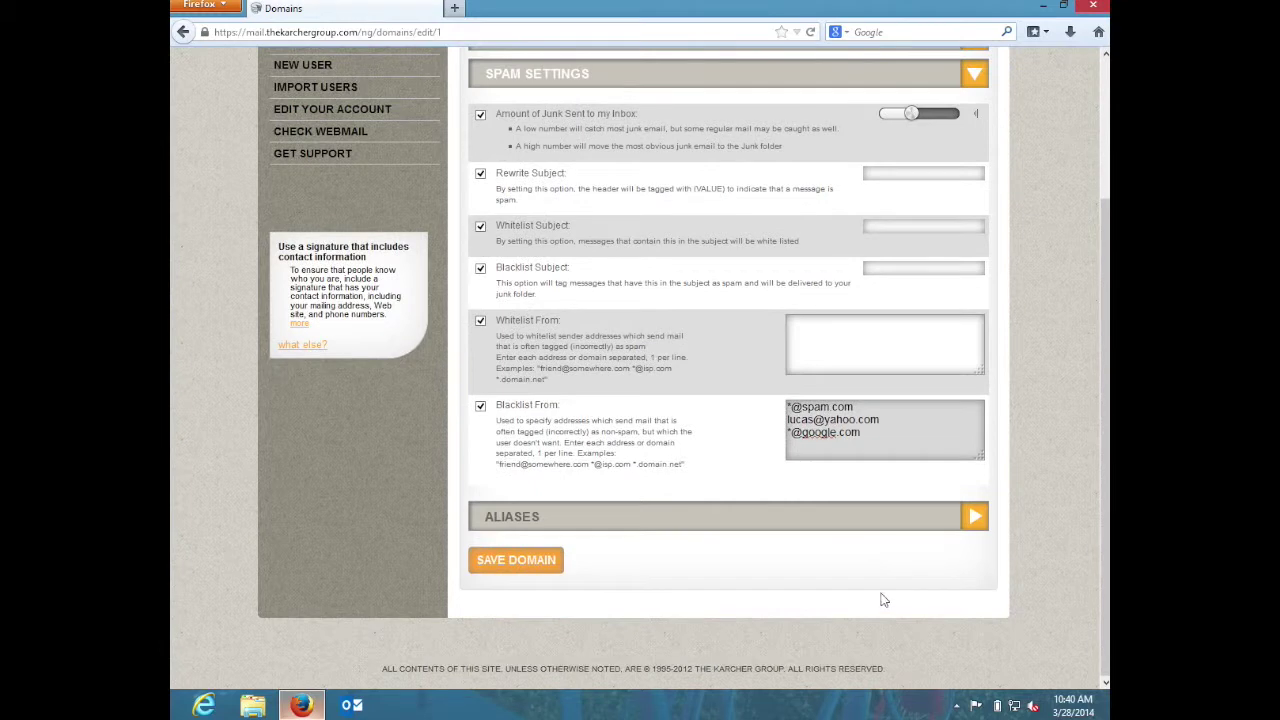
pyautogui.click(492, 563)
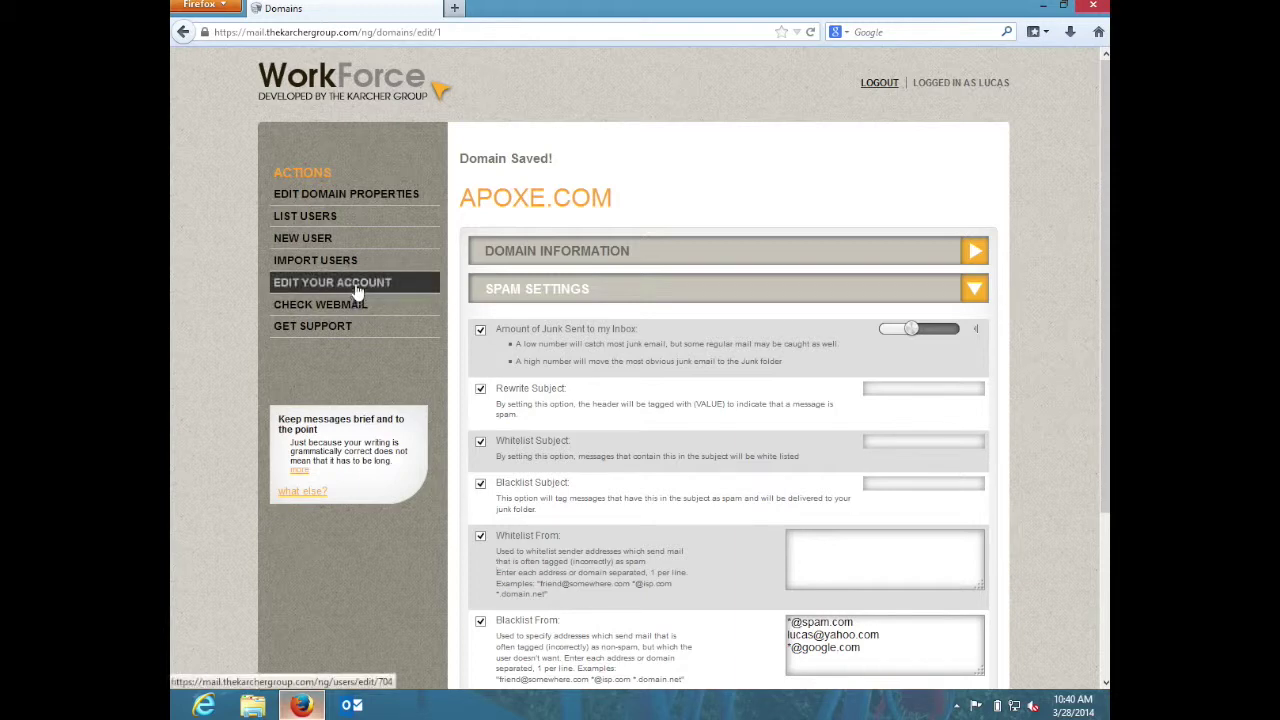
# - Open a user from the user list and expand its Spam Settings
pyautogui.click(333, 218)
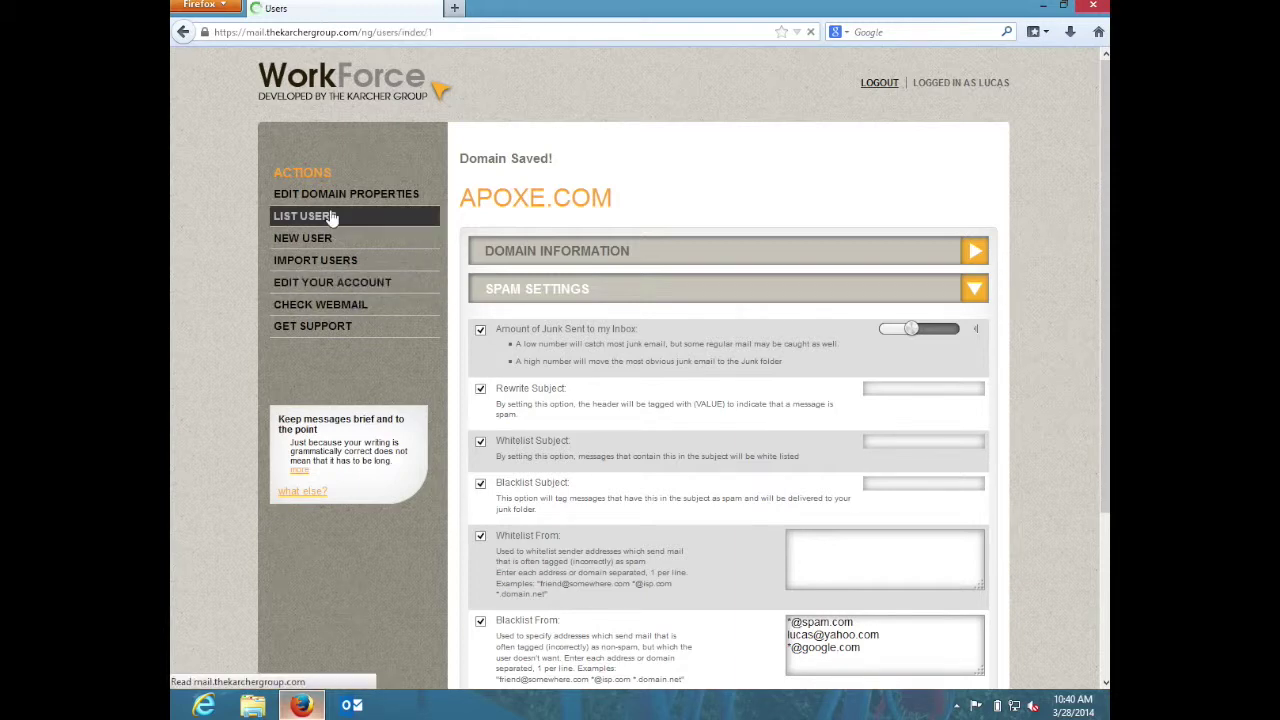
pyautogui.scroll(-1, 585, 461)
pyautogui.scroll(-5, 585, 461)
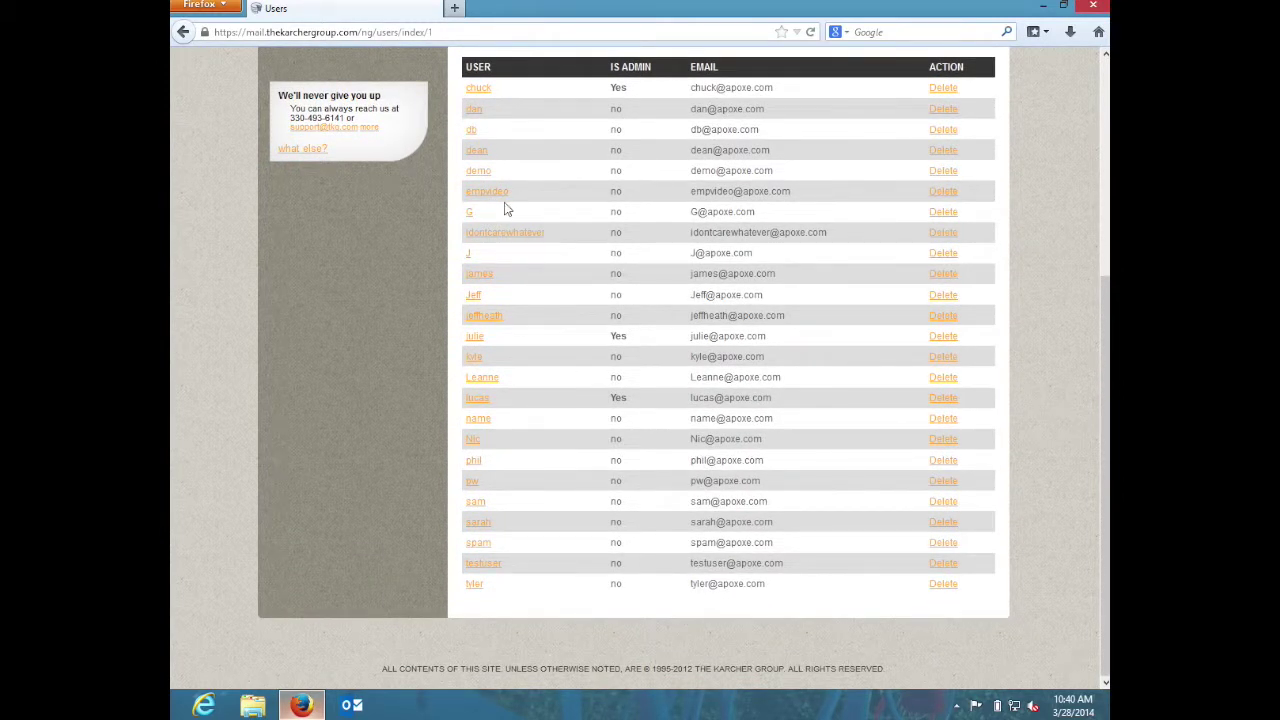
pyautogui.click(494, 318)
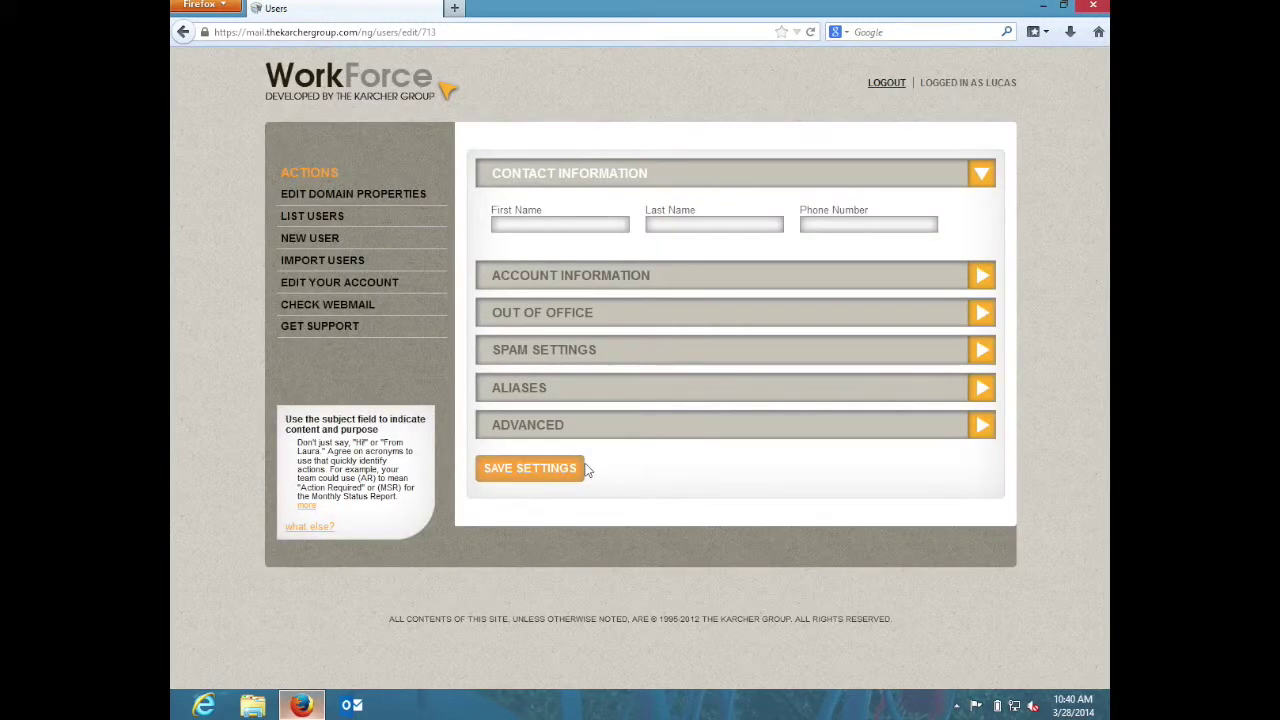
pyautogui.click(592, 352)
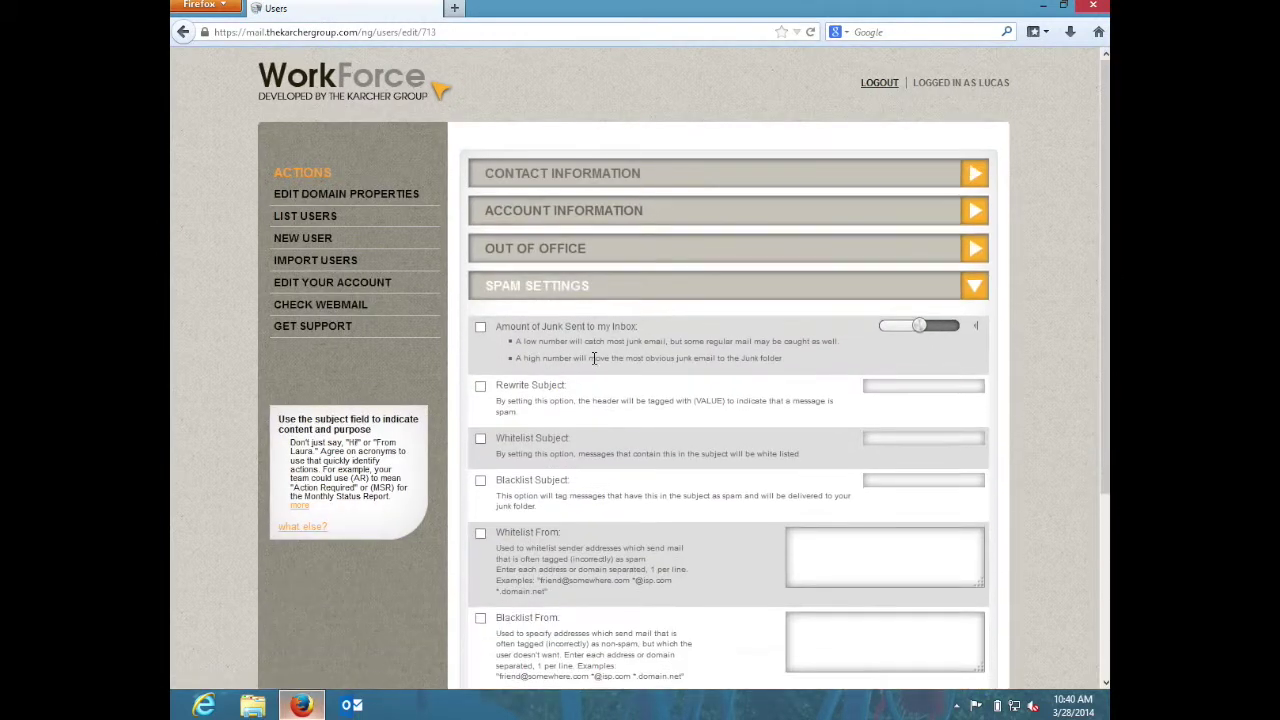
pyautogui.scroll(-2, 482, 411)
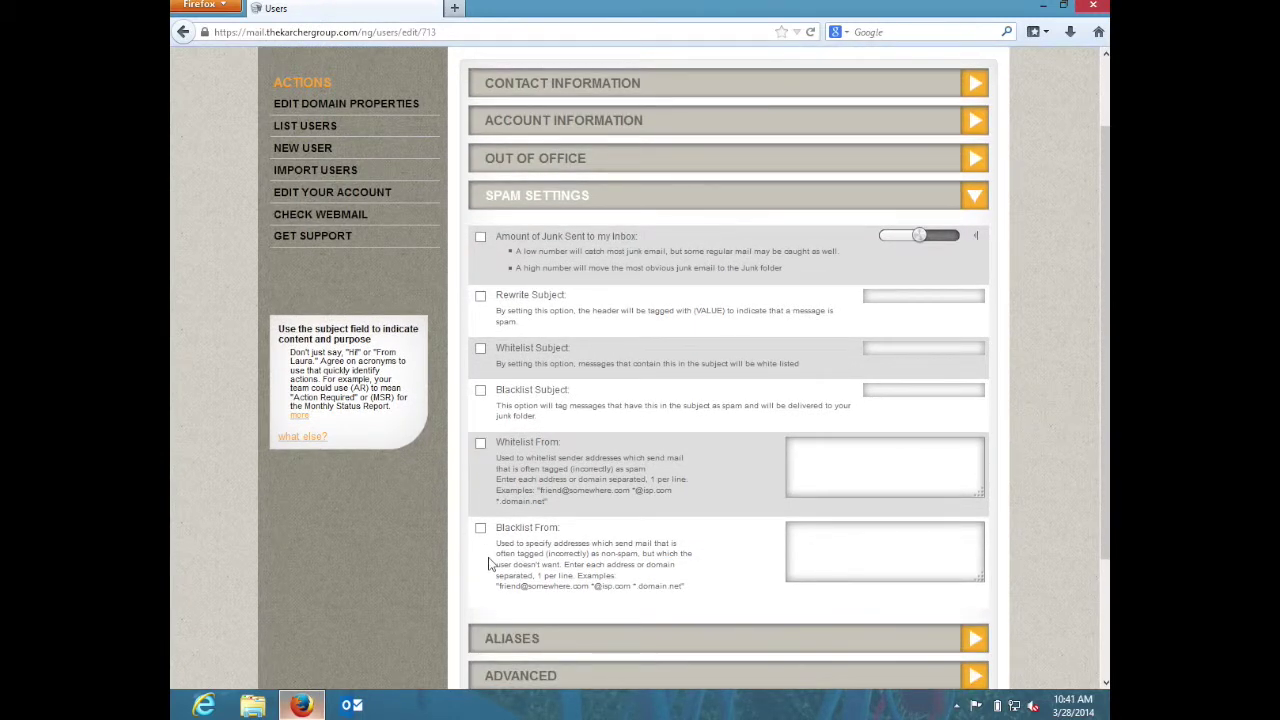
# - Enable Blacklist From and Whitelist From, each with one sender email address, and save
pyautogui.click(481, 529)
pyautogui.click(857, 569)
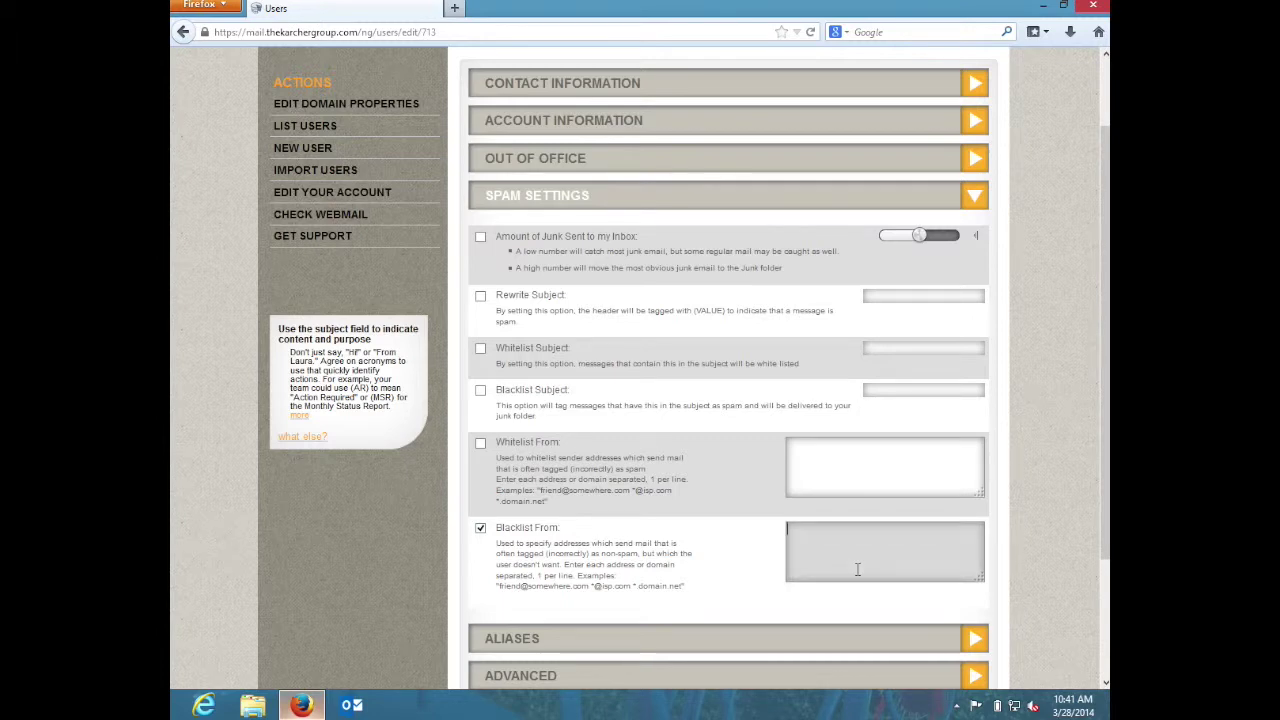
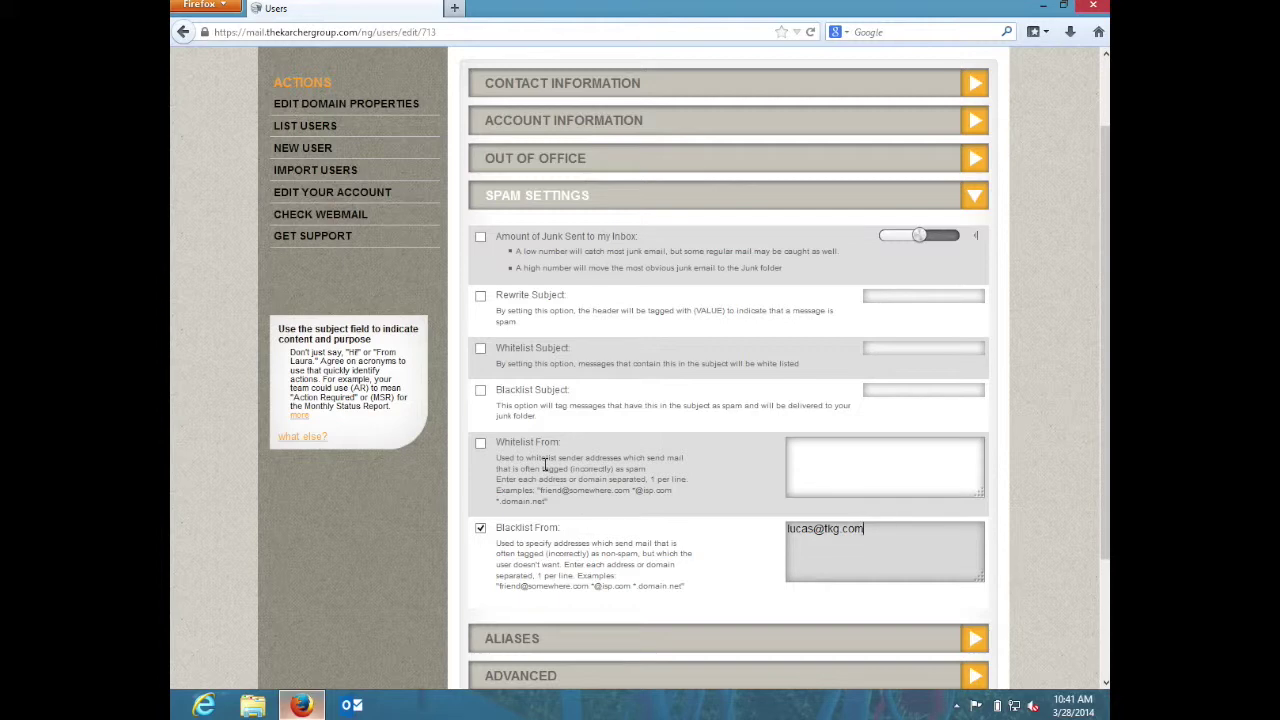
pyautogui.click(481, 443)
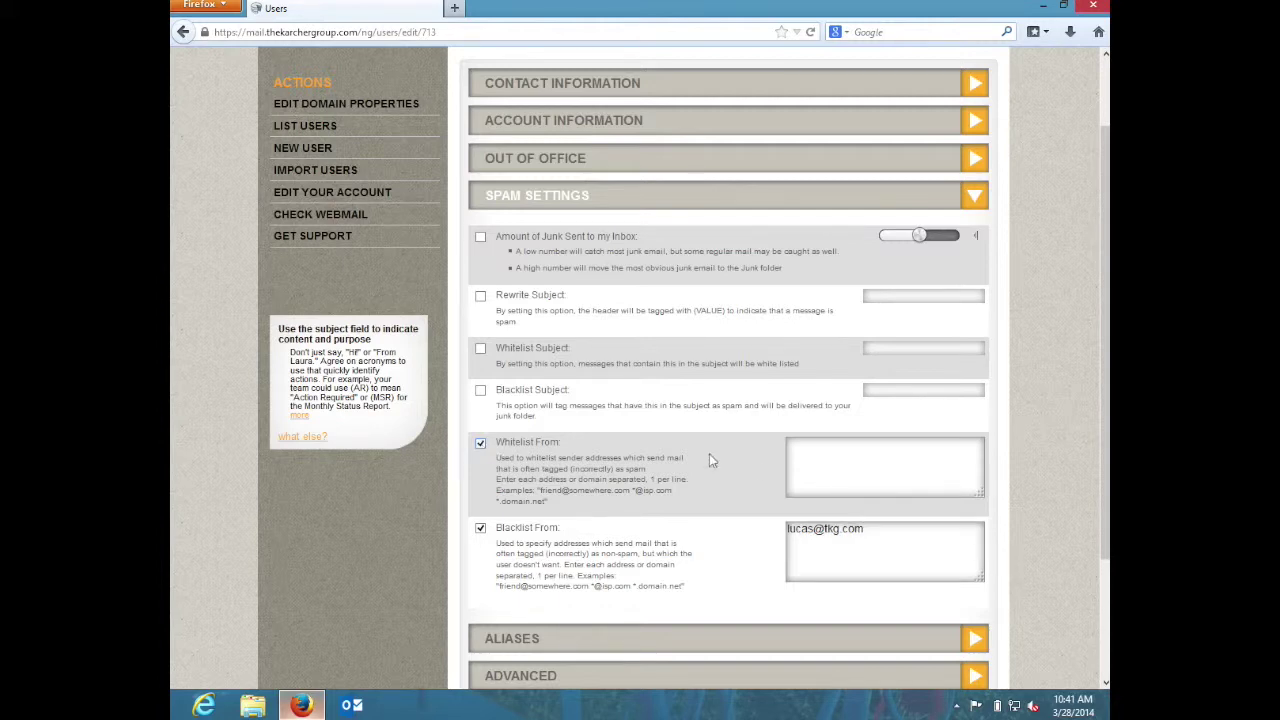
pyautogui.click(808, 465)
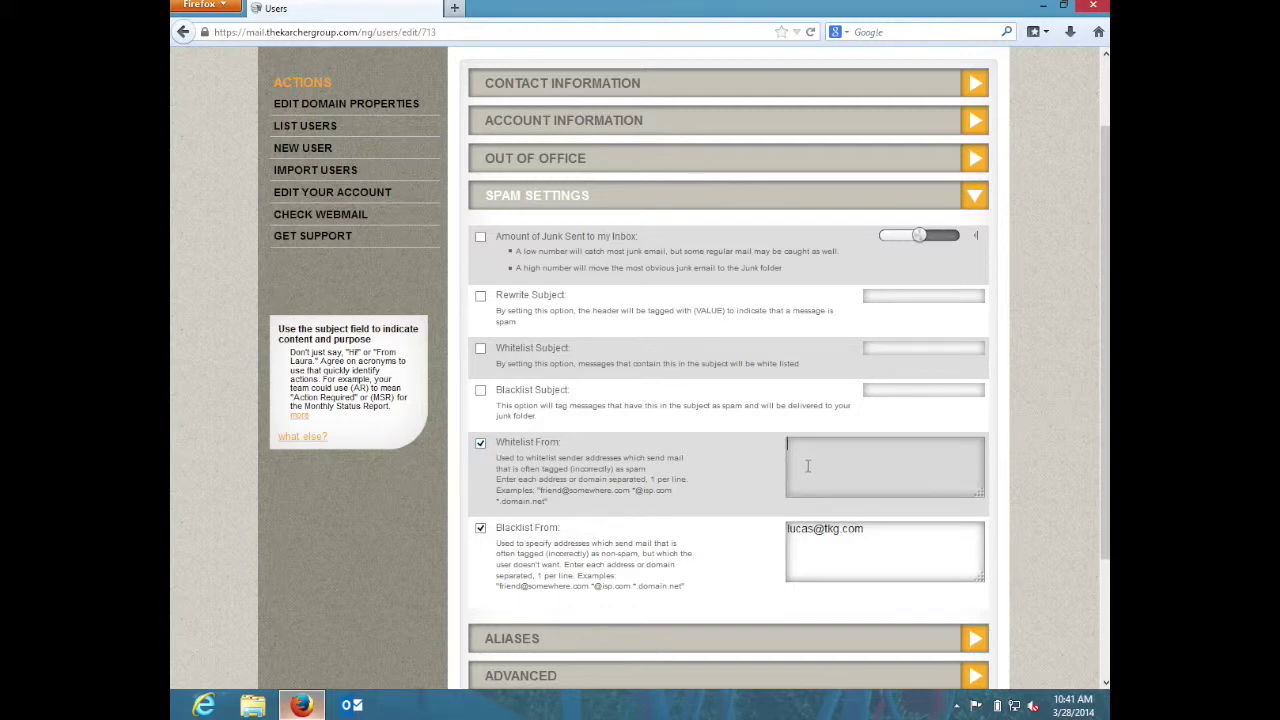
pyautogui.scroll(-3, 855, 577)
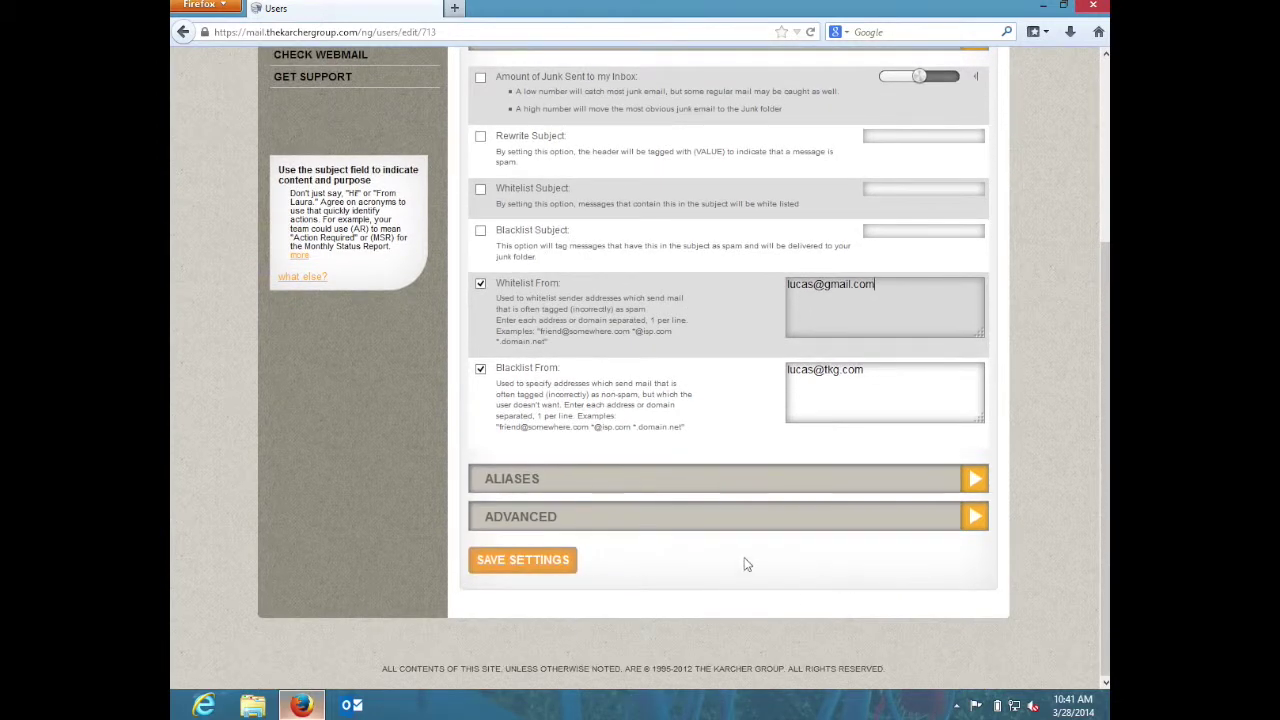
pyautogui.click(561, 560)
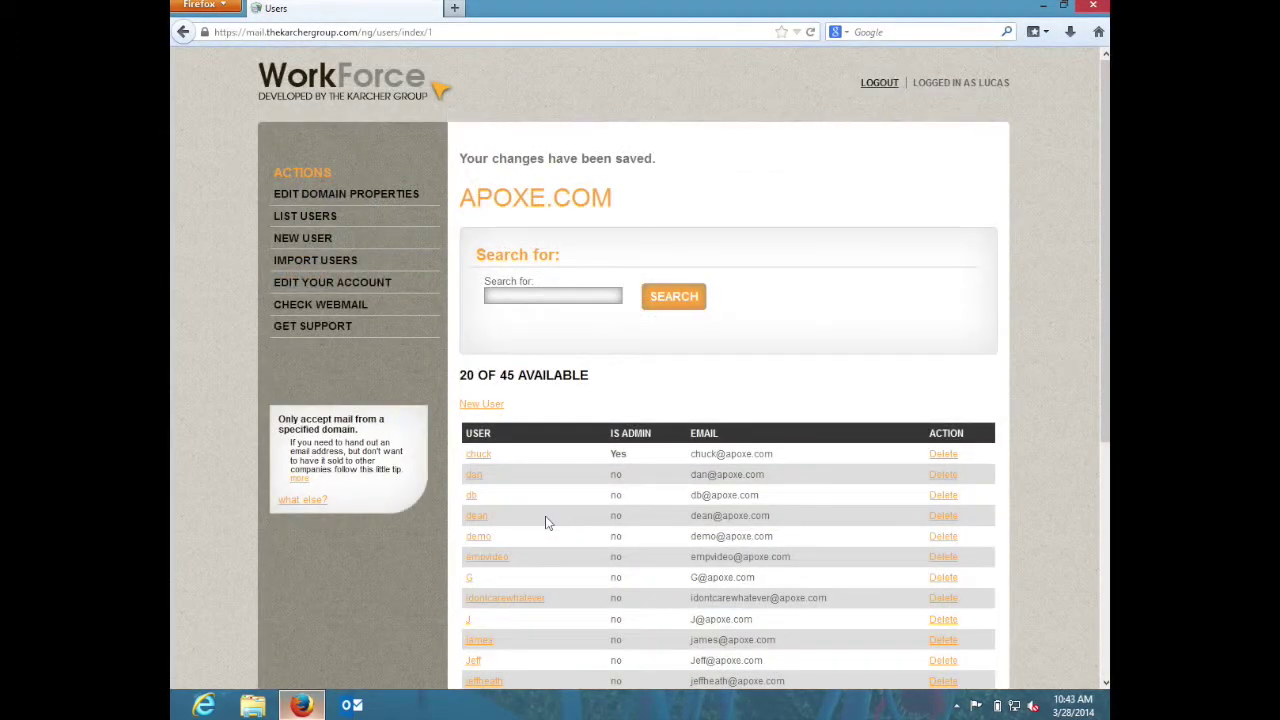
# - Minimize Firefox to show the desktop
pyautogui.scroll(-5, 546, 520)
pyautogui.scroll(4, 546, 520)
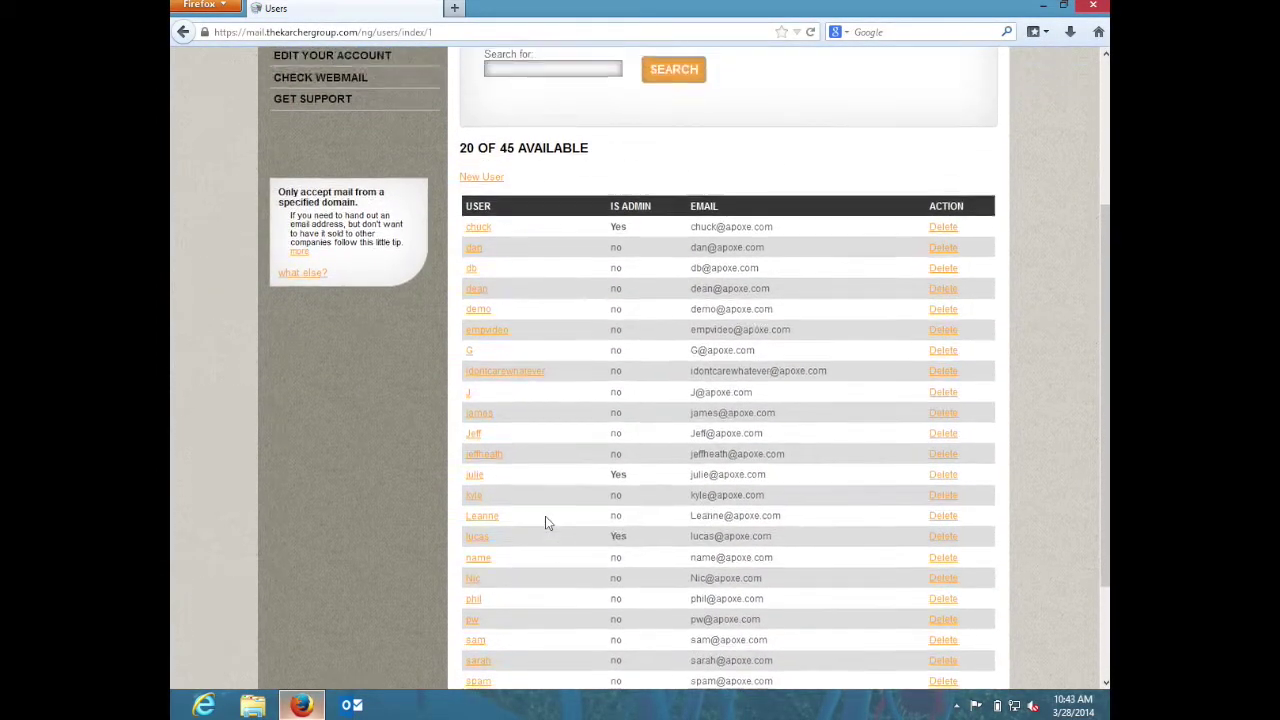
pyautogui.scroll(2, 678, 420)
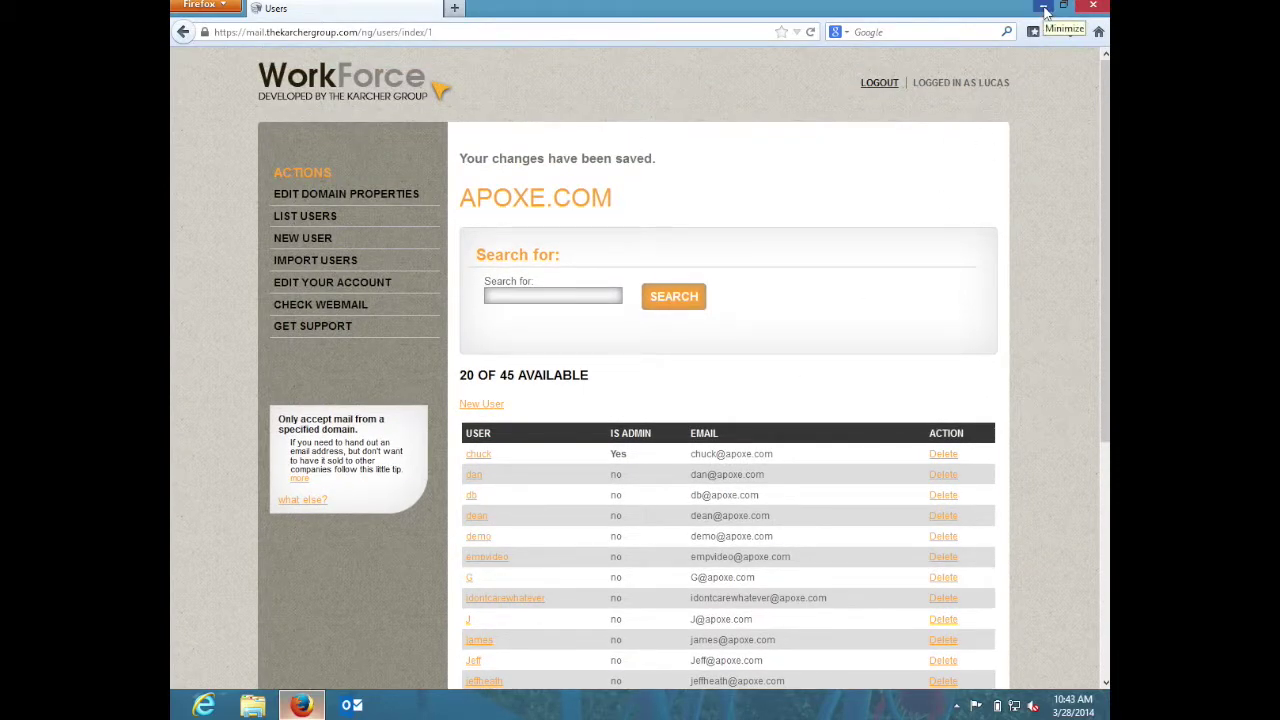
pyautogui.click(1043, 7)
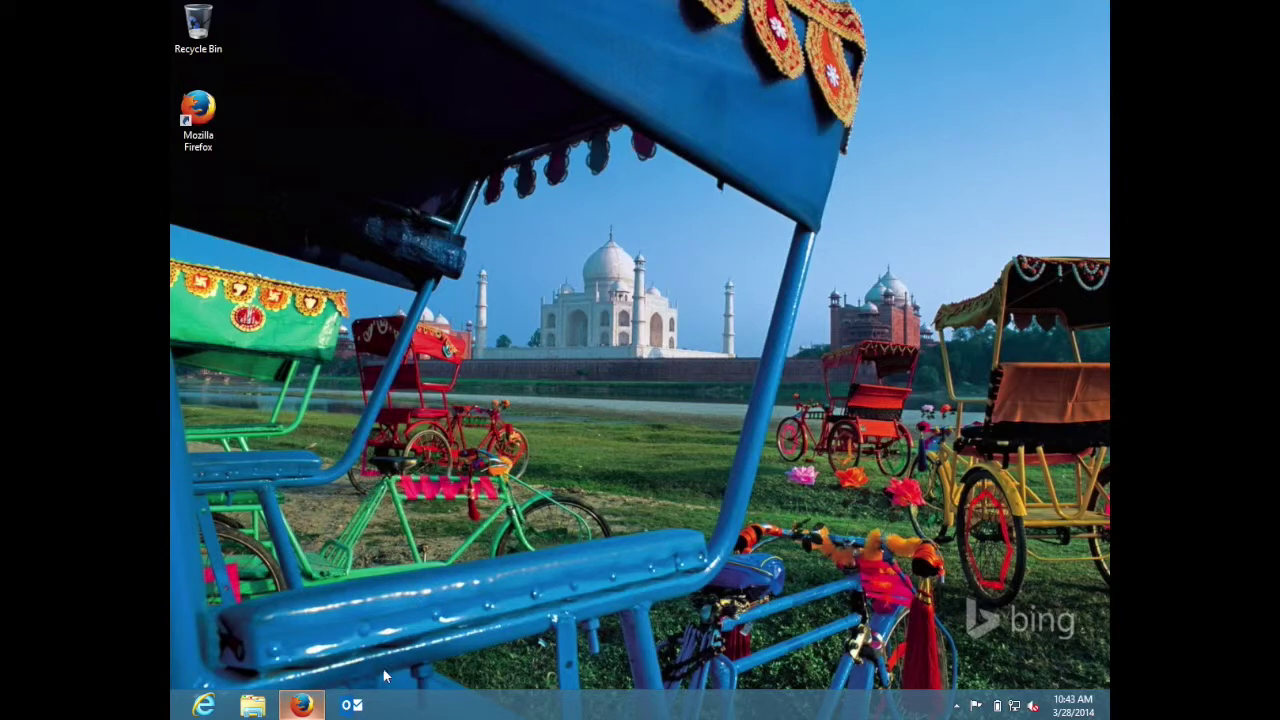
# - Launch Outlook and open Account Settings from FILE > Info
pyautogui.click(352, 706)
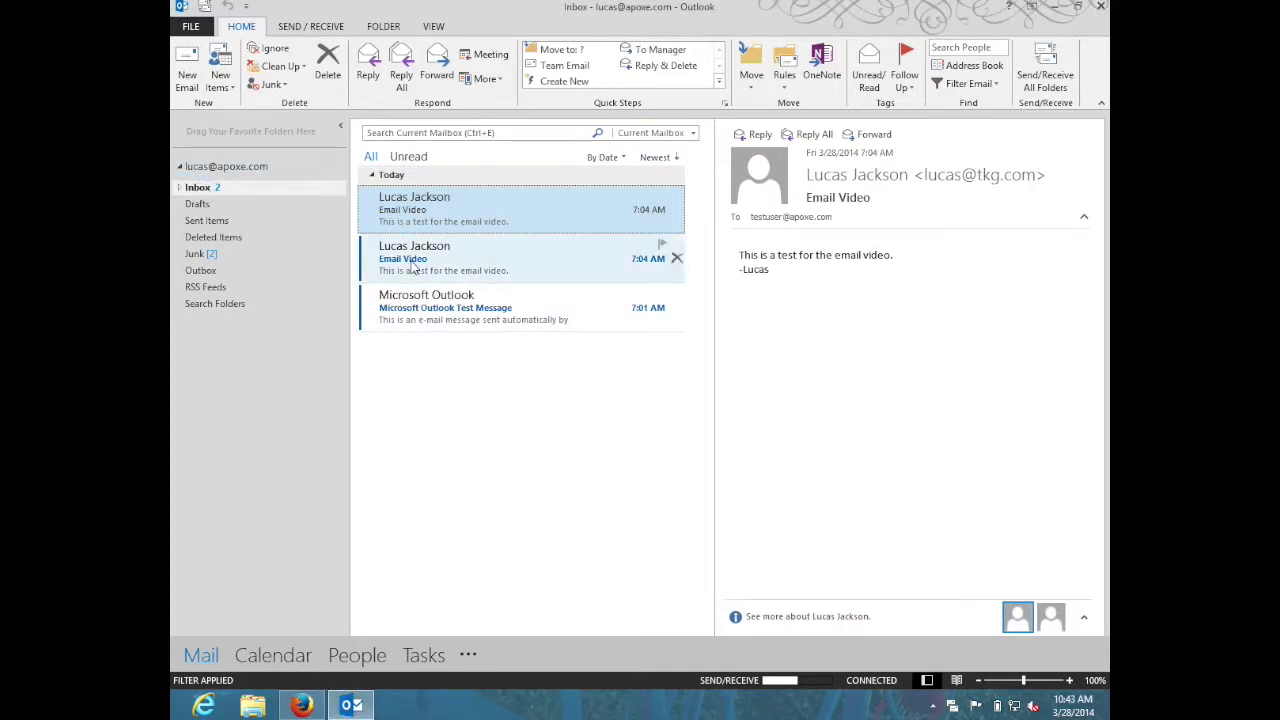
pyautogui.click(192, 27)
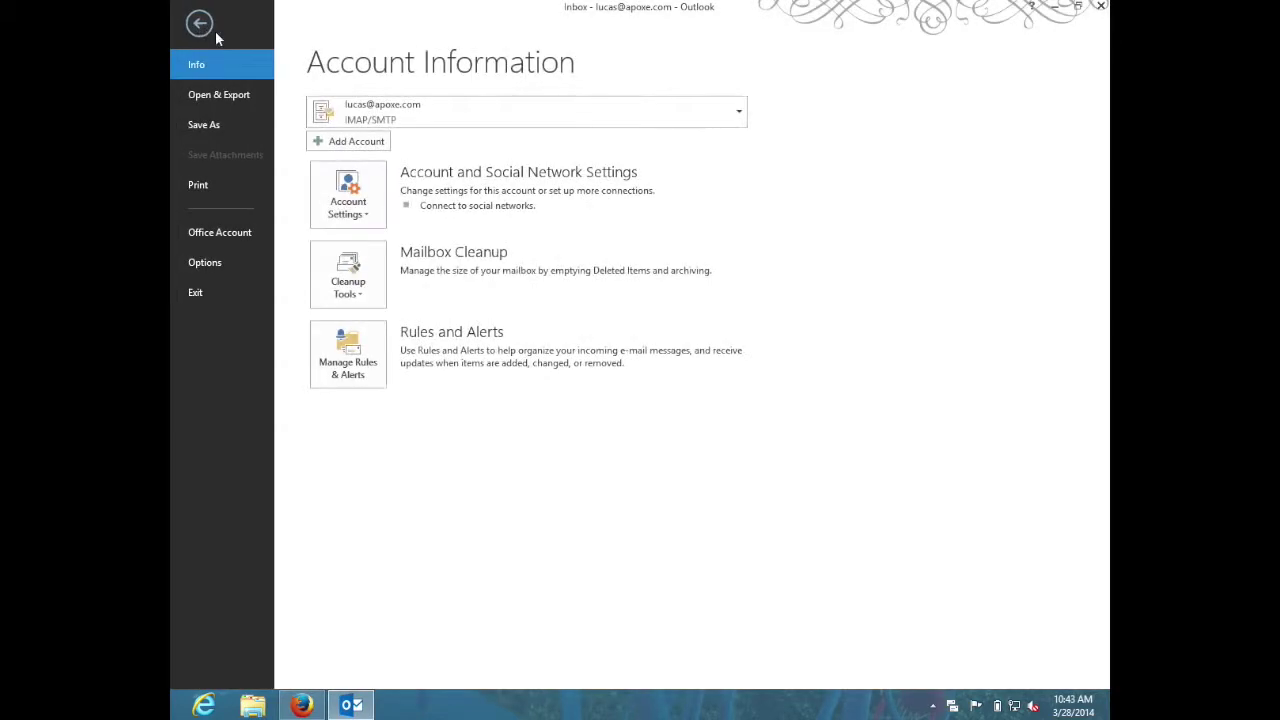
pyautogui.click(351, 190)
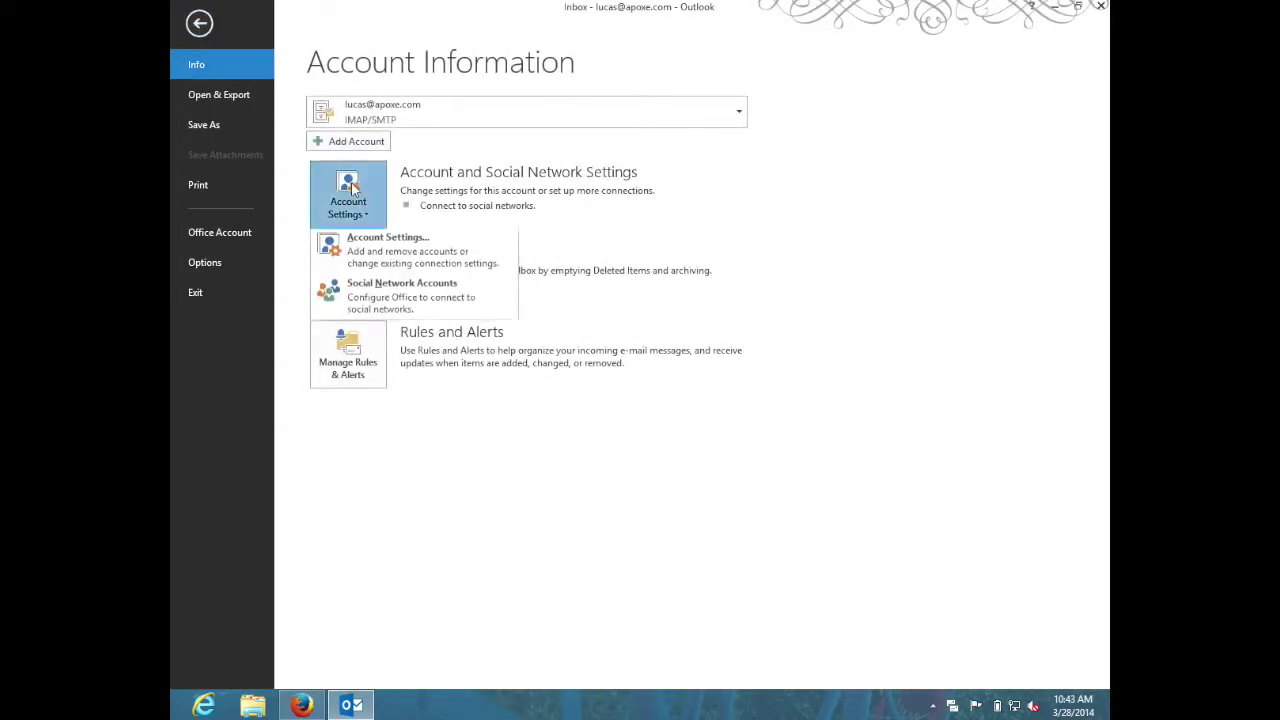
pyautogui.click(377, 248)
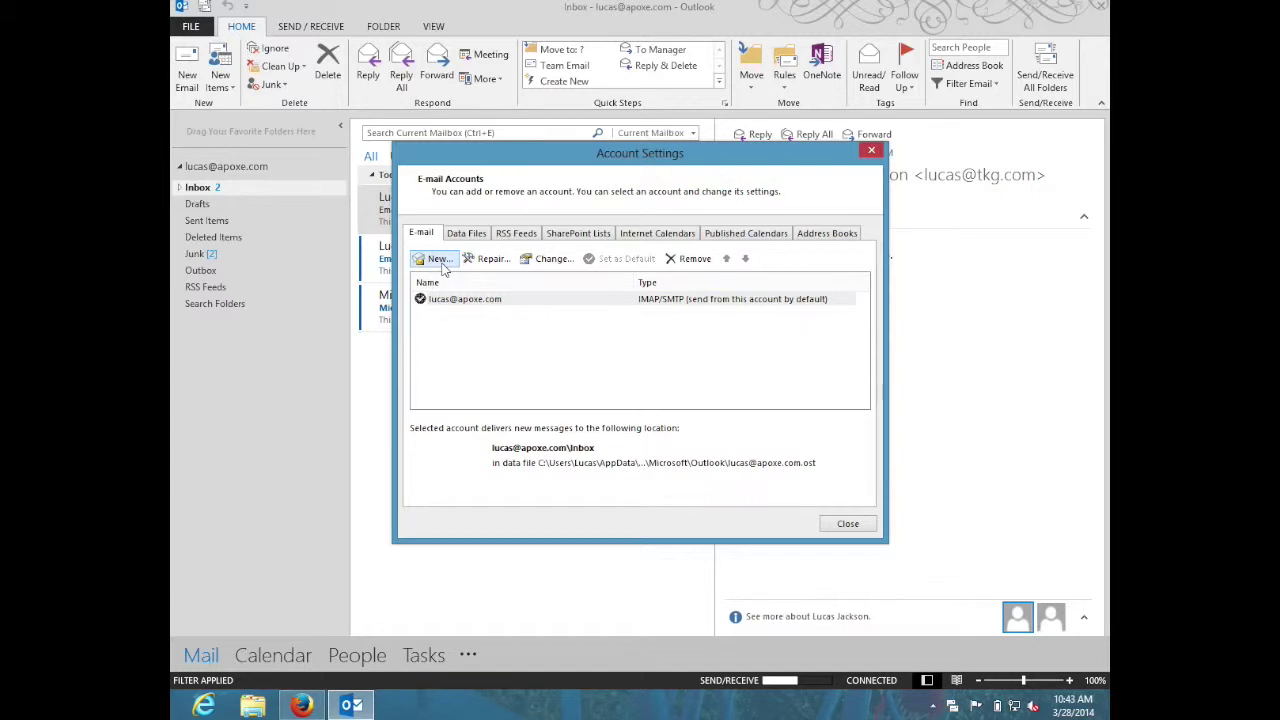
# - Start a new e-mail account and enter the user's full name and e-mail address, correcting the domain
pyautogui.click(440, 260)
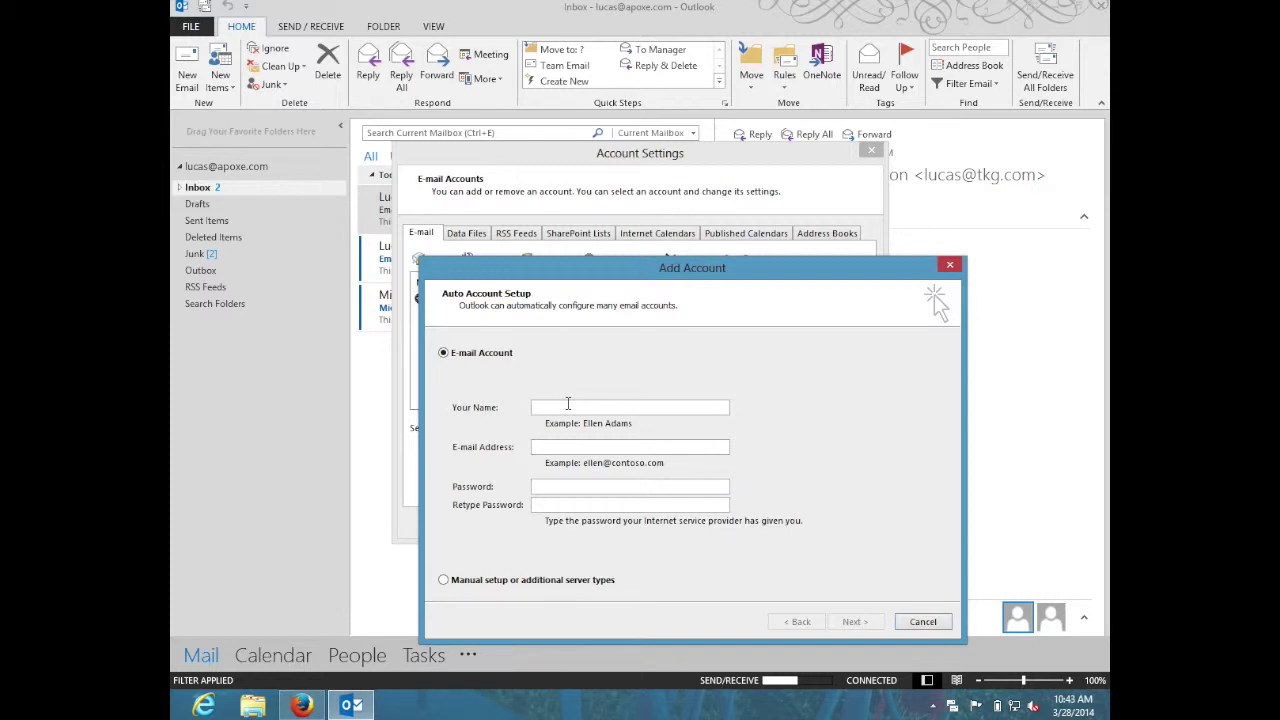
pyautogui.press('Tab')
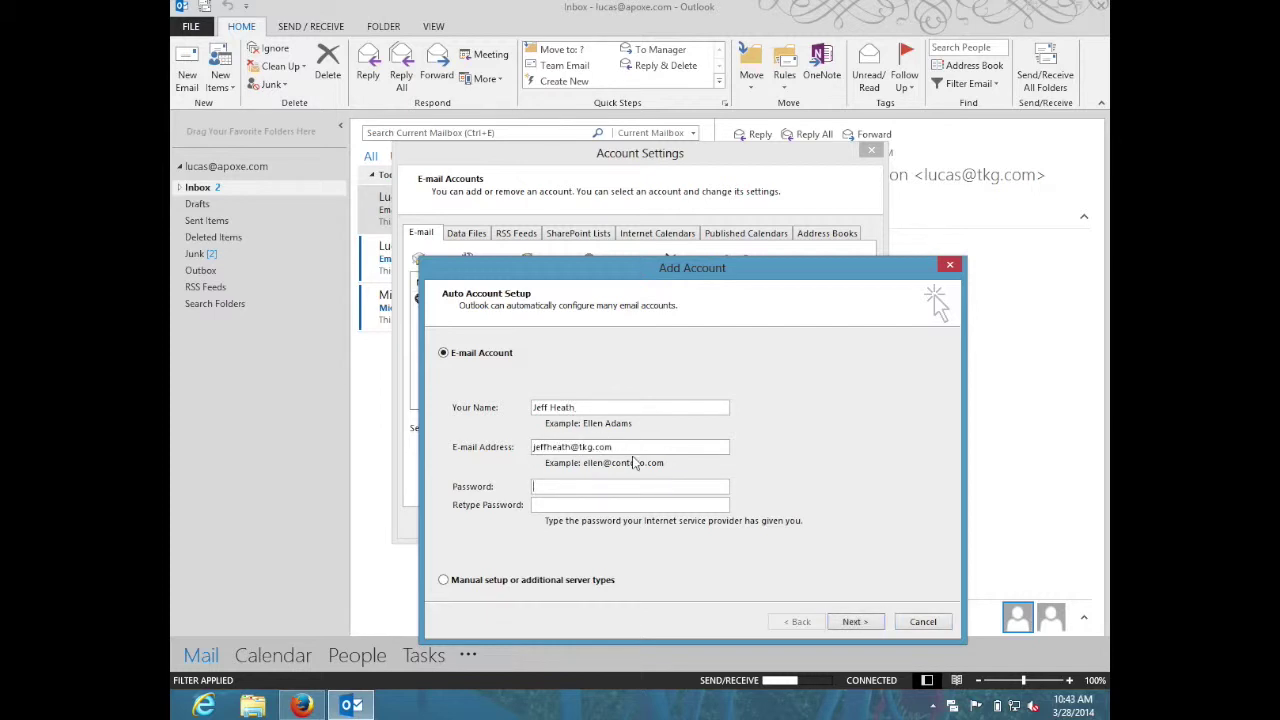
pyautogui.moveTo(634, 447); pyautogui.dragTo(578, 447)
pyautogui.write('apoxe.com')
# - Enter and confirm the account password, let Outlook detect the server settings, and finish setup
pyautogui.press('Tab')
pyautogui.write('pass')
pyautogui.press('BackSpace')
pyautogui.press('BackSpace')
pyautogui.press('BackSpace')
pyautogui.press('BackSpace')
pyautogui.write('password')
pyautogui.press('Tab')
pyautogui.write('password')
pyautogui.click(868, 621)
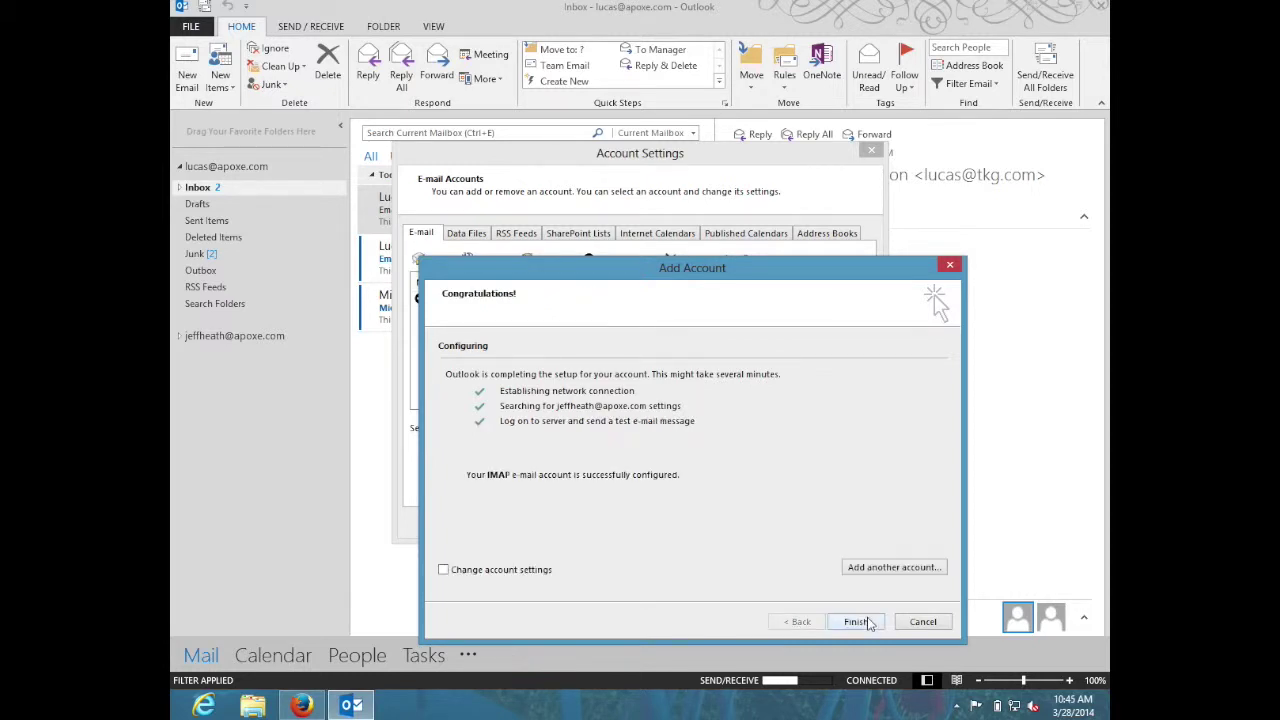
pyautogui.click(857, 622)
# - Close Account Settings and move Test Folder from the first account into the new account's Inbox
pyautogui.click(848, 523)
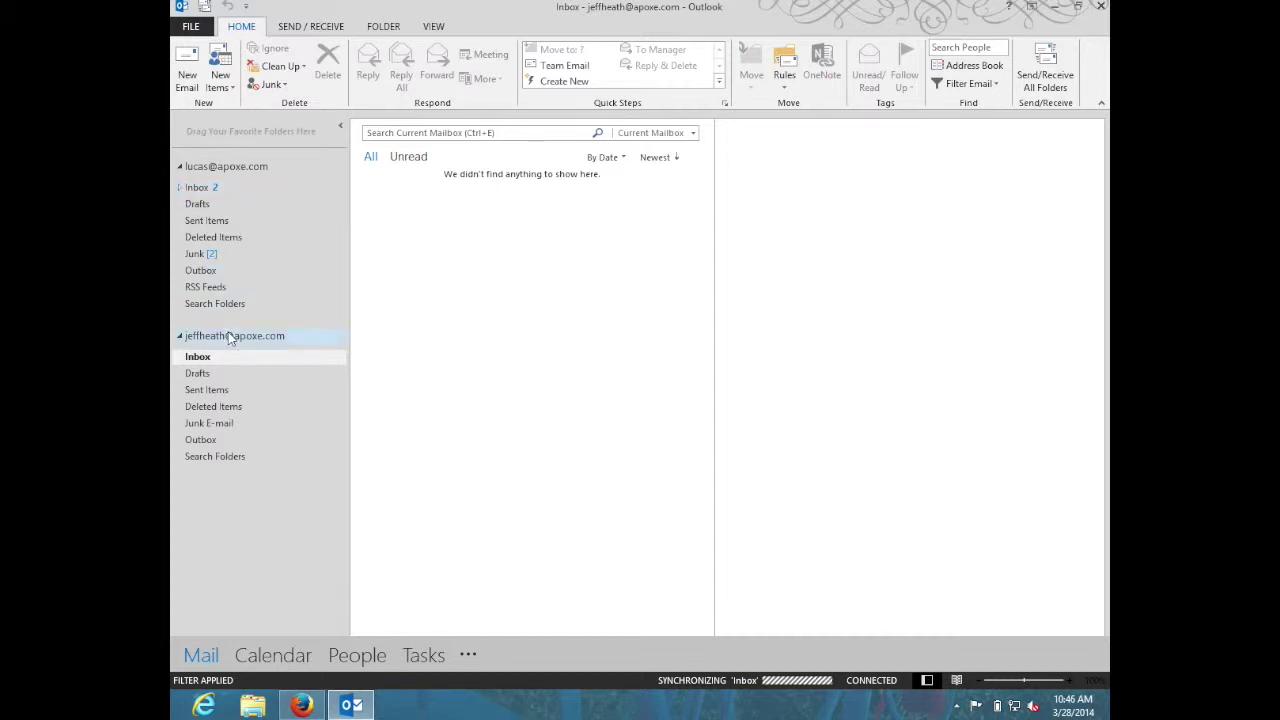
pyautogui.click(181, 188)
pyautogui.click(207, 204)
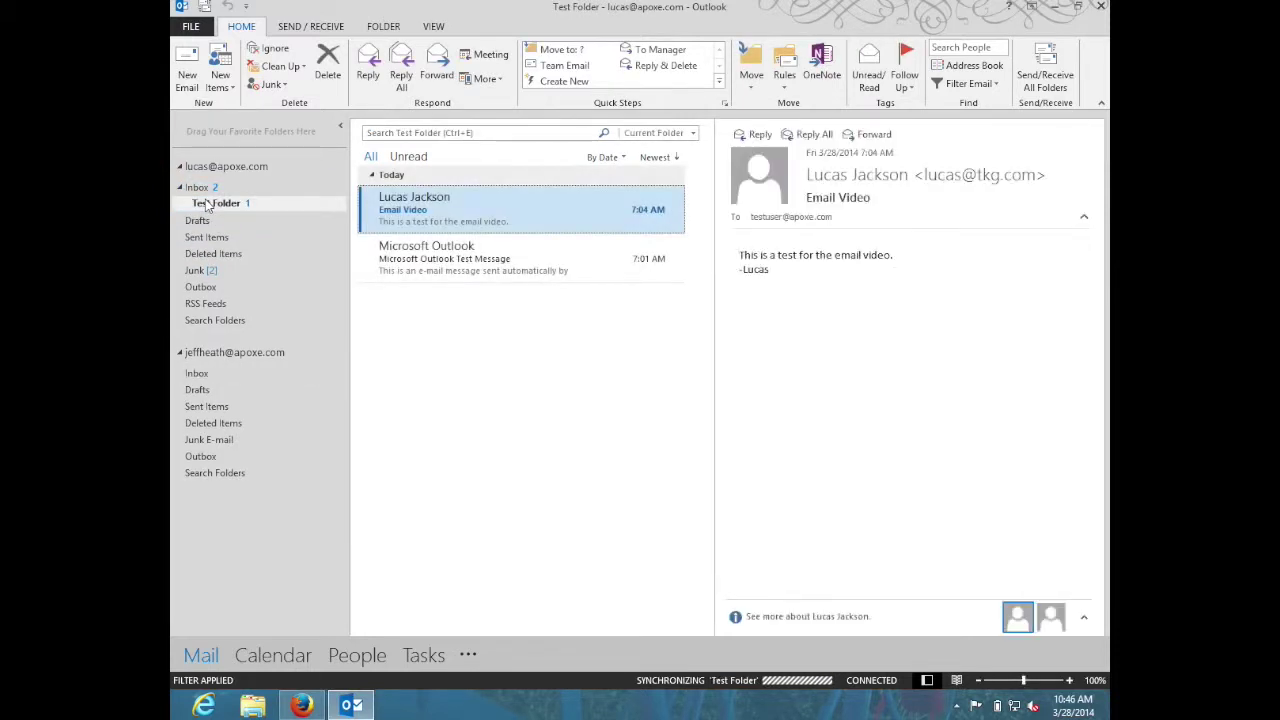
pyautogui.moveTo(210, 207); pyautogui.dragTo(199, 373)
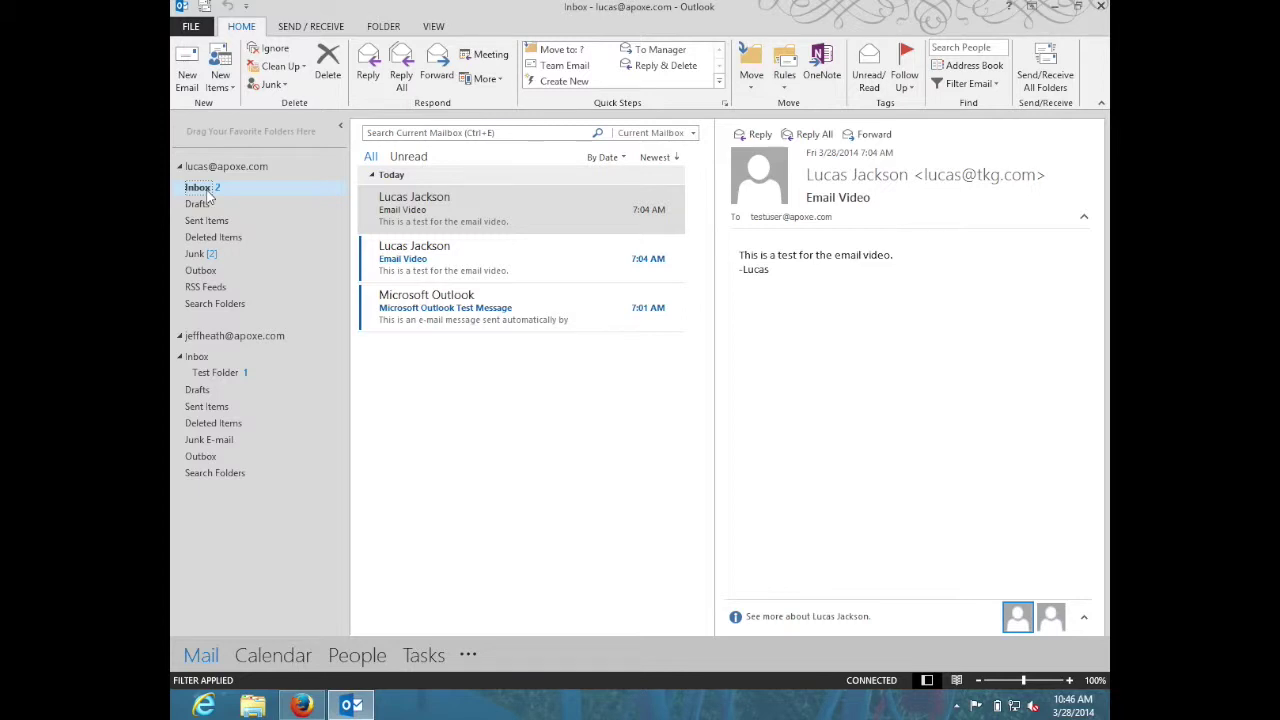
# - Move all three messages from the first Inbox into the new account's Inbox and view them there
pyautogui.click(425, 222)
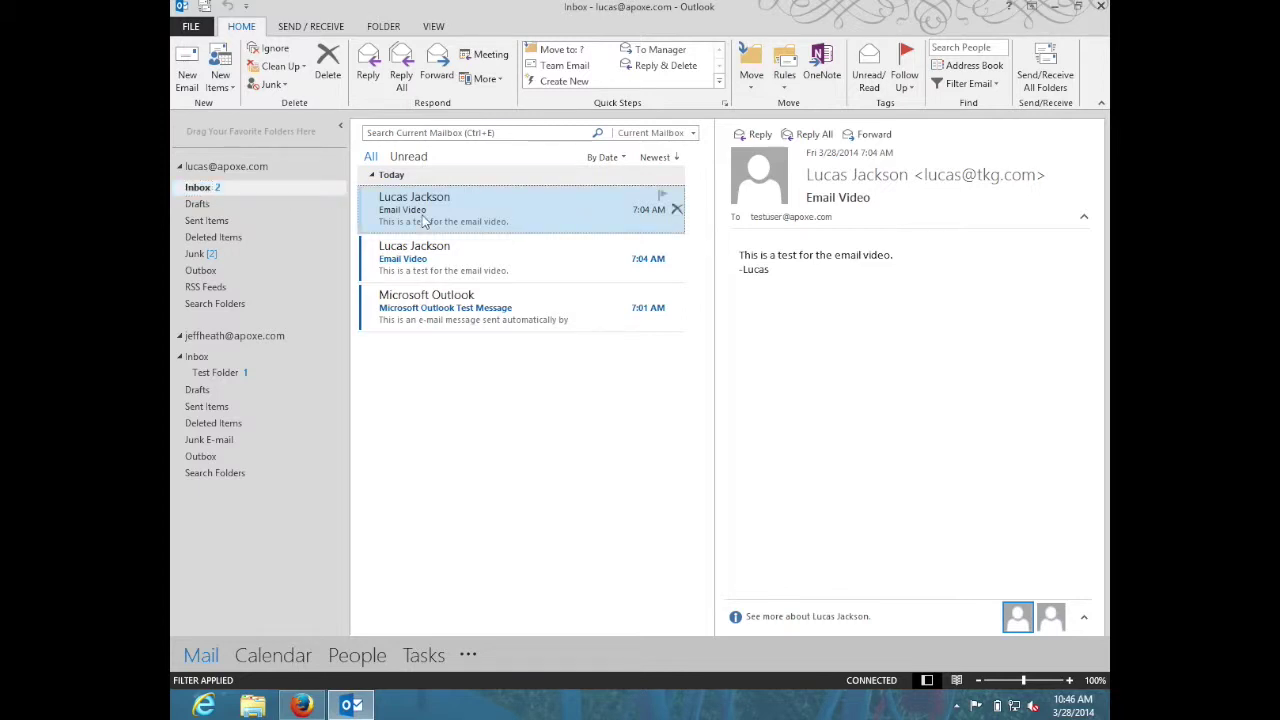
pyautogui.keyDown('shift'); pyautogui.click(437, 314); pyautogui.keyUp('shift')
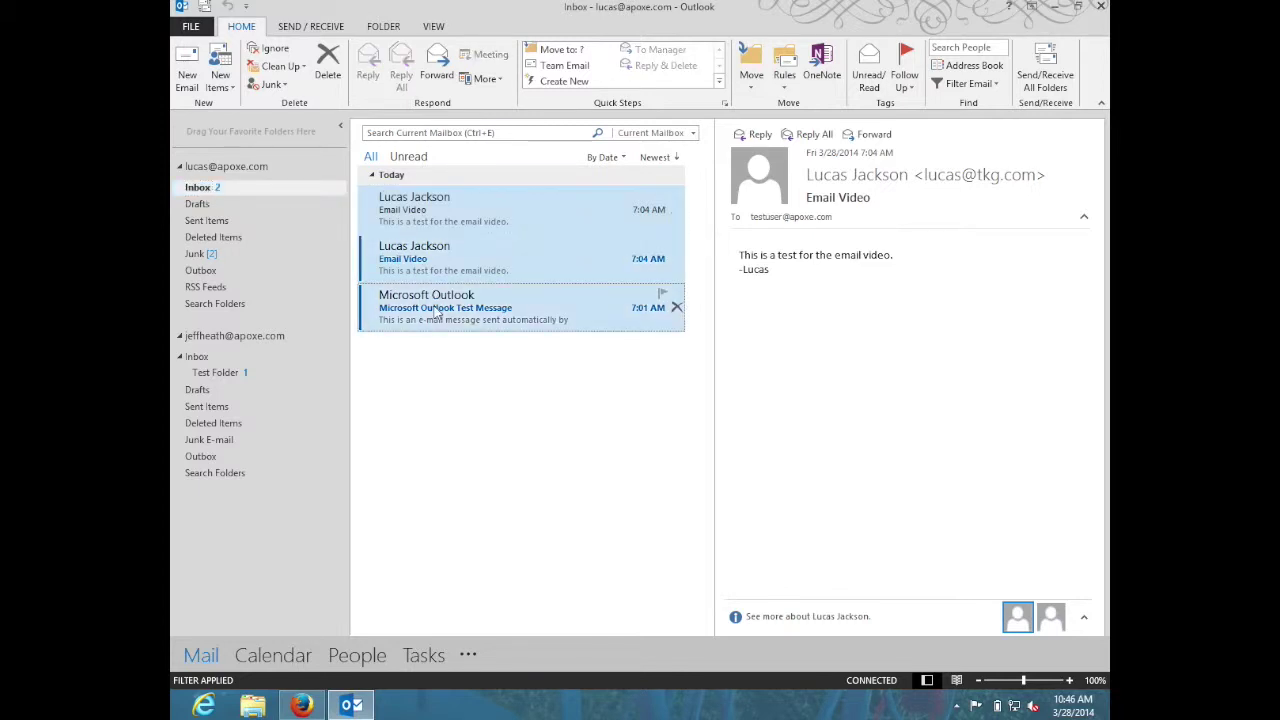
pyautogui.moveTo(446, 216); pyautogui.dragTo(228, 358)
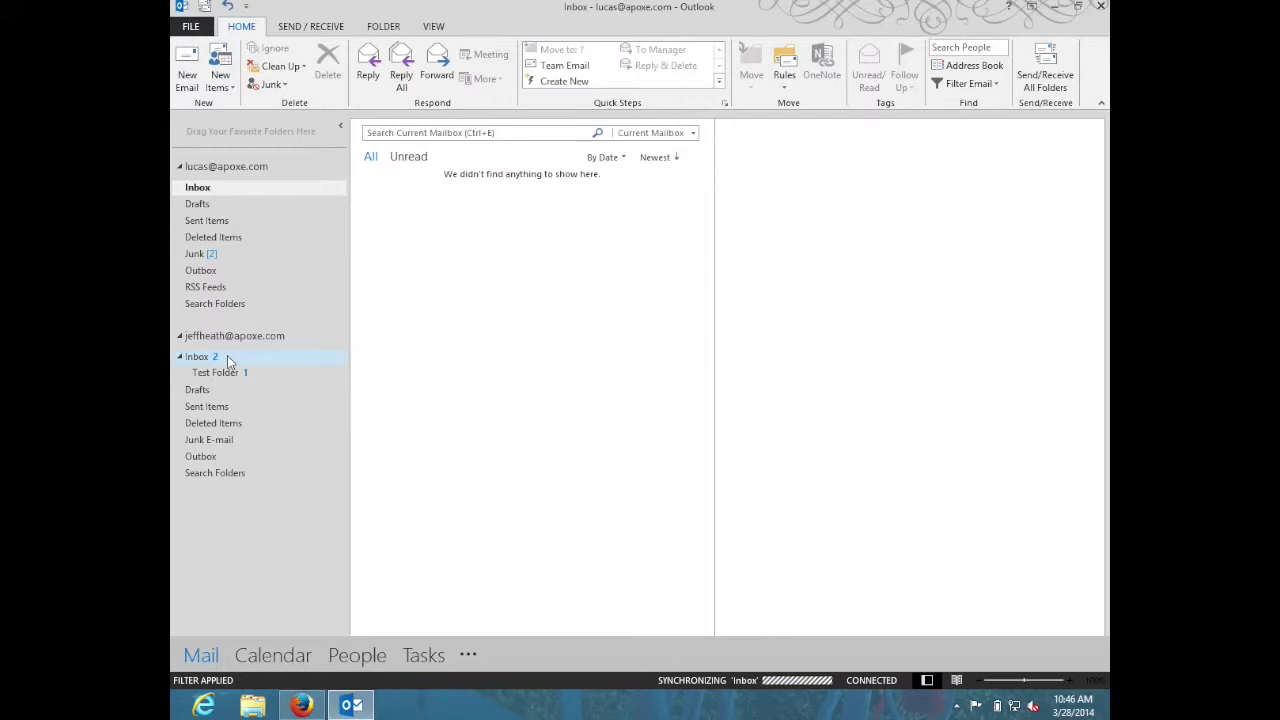
pyautogui.click(227, 360)
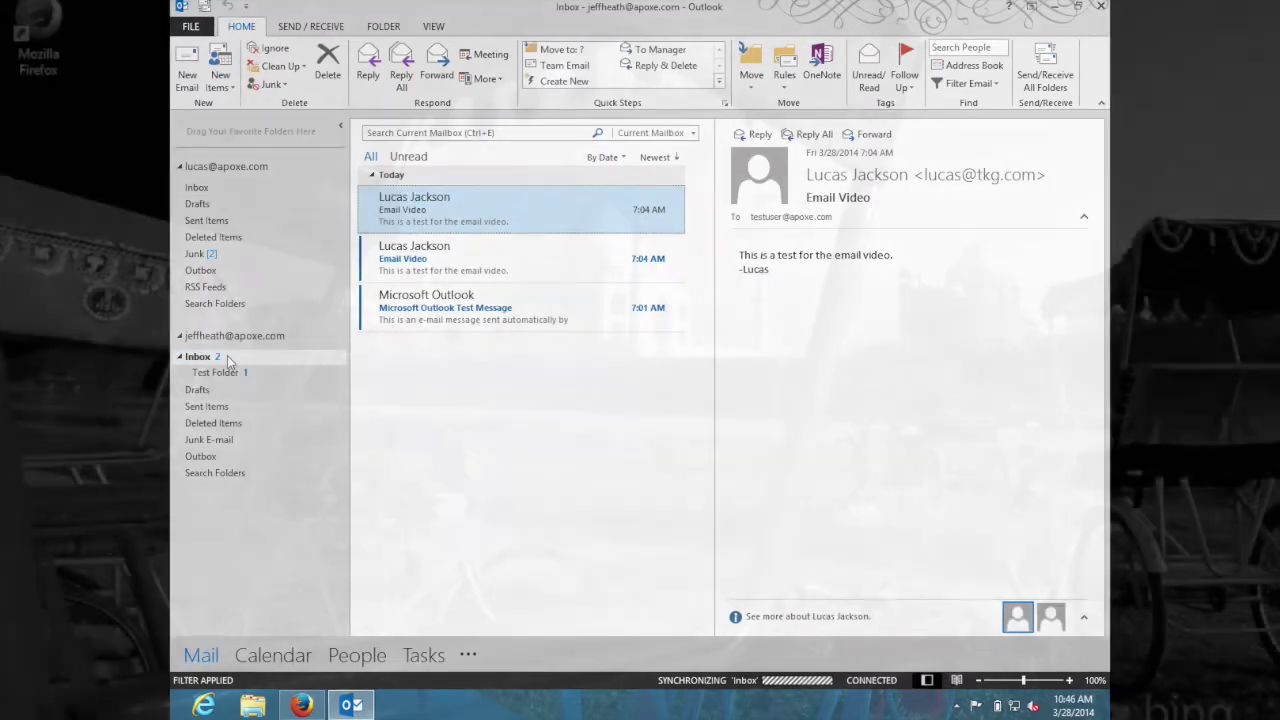